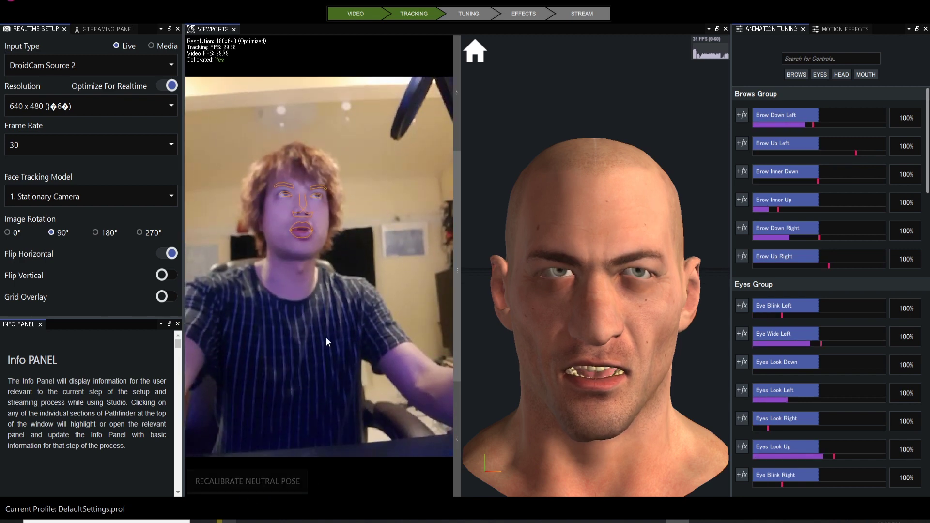
# Step: Try Snap Camera as the live video source, and return the source to DroidCam Source 2
pyautogui.click(99, 65)
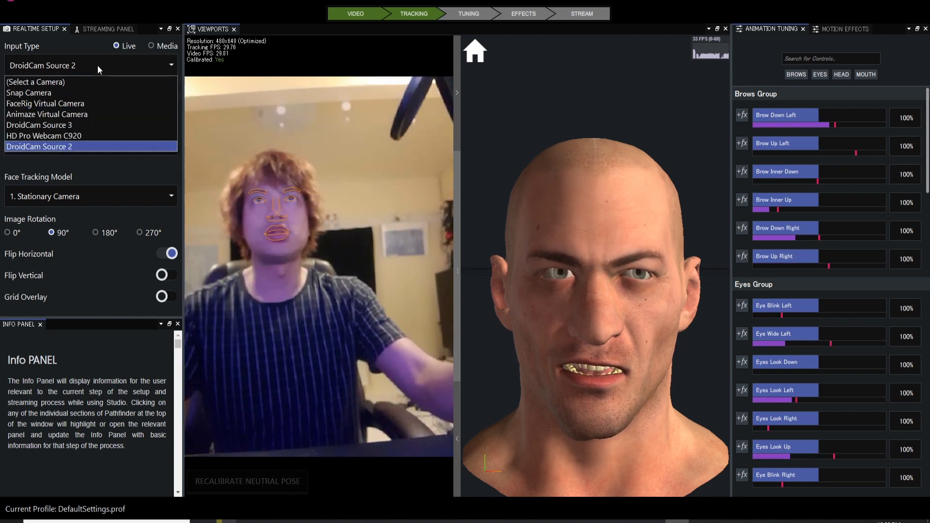
pyautogui.click(91, 68)
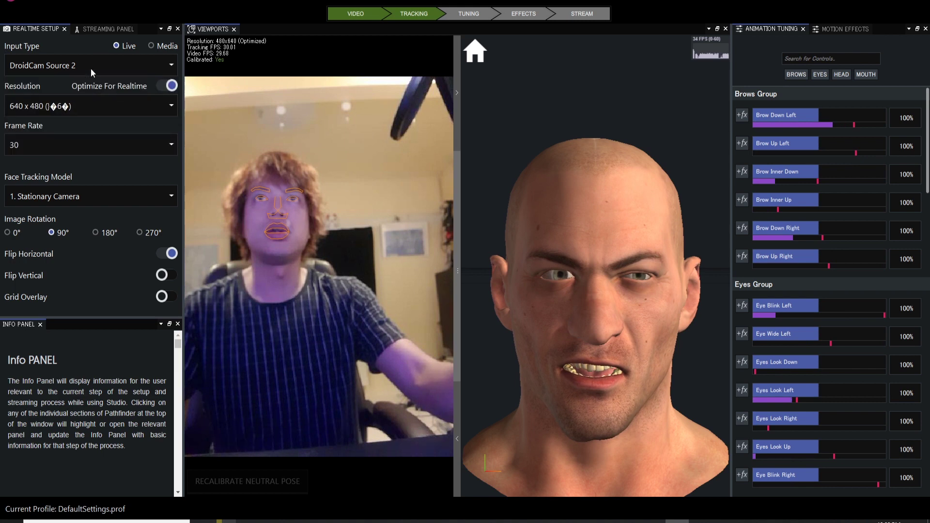
pyautogui.click(88, 65)
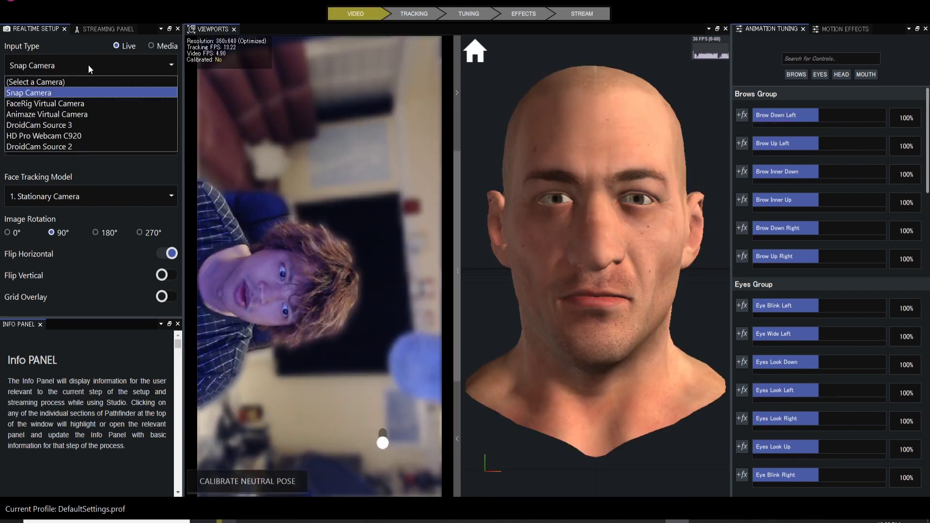
pyautogui.click(77, 144)
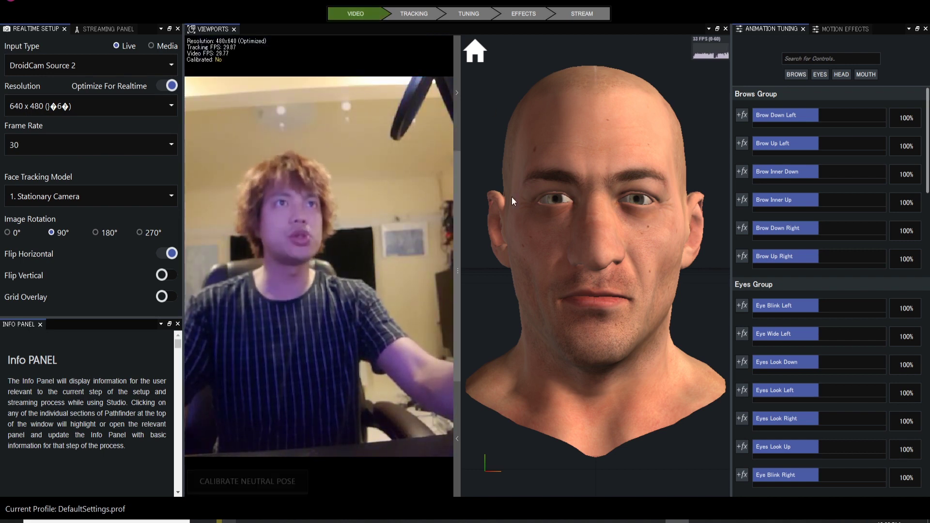
# Step: Switch to the browser and view the DroidCam Client download on the Dev47Apps Windows page
pyautogui.click(237, 492)
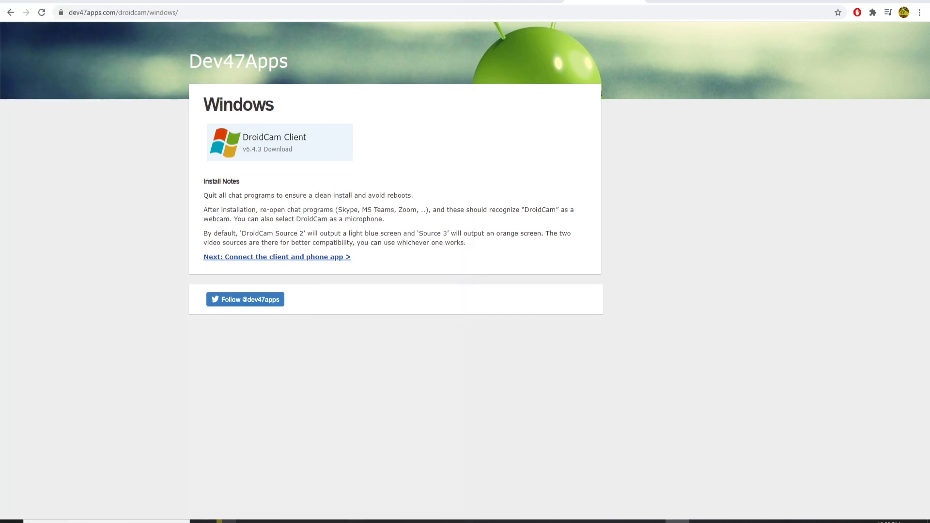
pyautogui.click(245, 132)
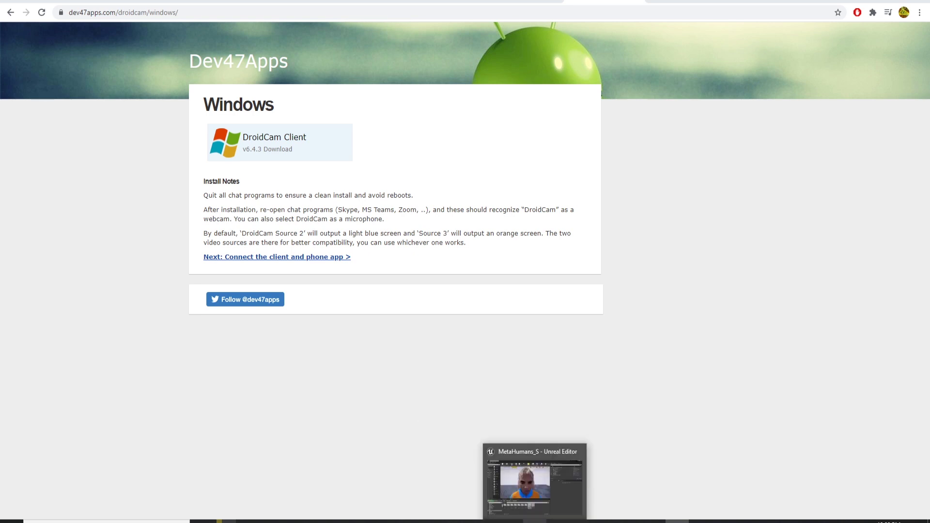
# Step: Switch to the MetaHumans_S project in Unreal Editor and create a new level with floor and sky, saving the MetaHuman_ThirdPerson level
pyautogui.click(535, 521)
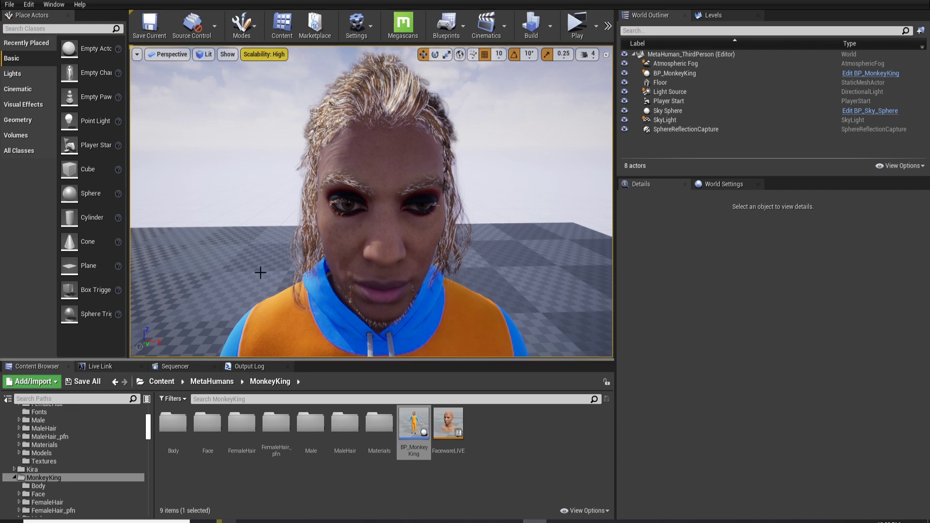
pyautogui.moveTo(383, 203); pyautogui.dragTo(404, 204, button='right')
pyautogui.moveTo(292, 203); pyautogui.dragTo(292, 204, button='right')
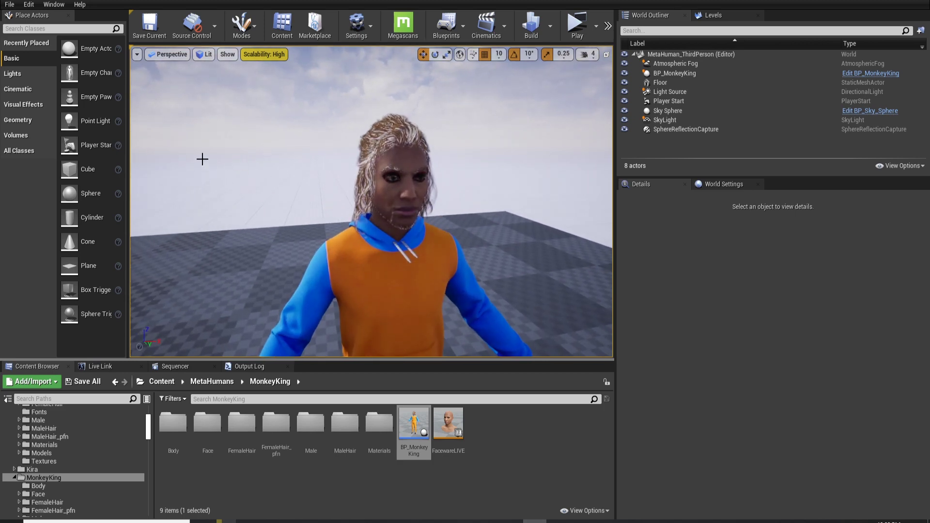
pyautogui.click(11, 5)
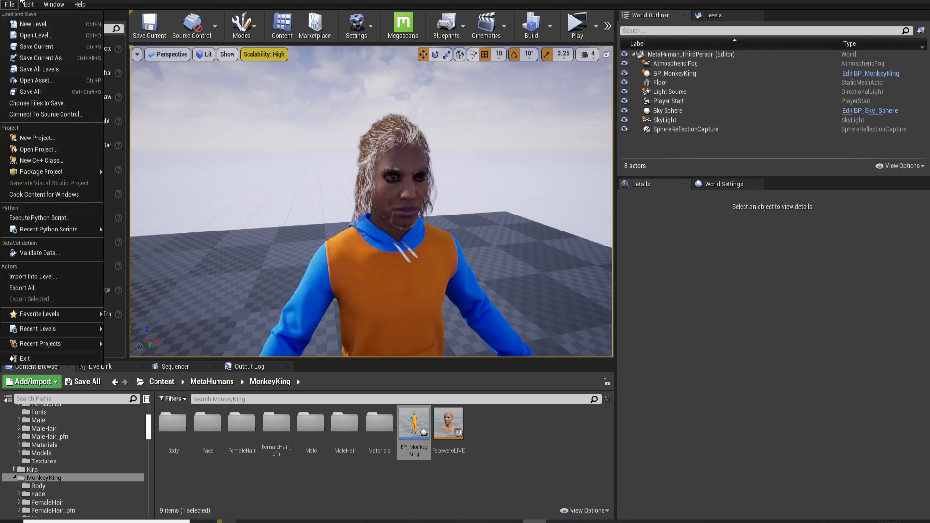
pyautogui.click(29, 24)
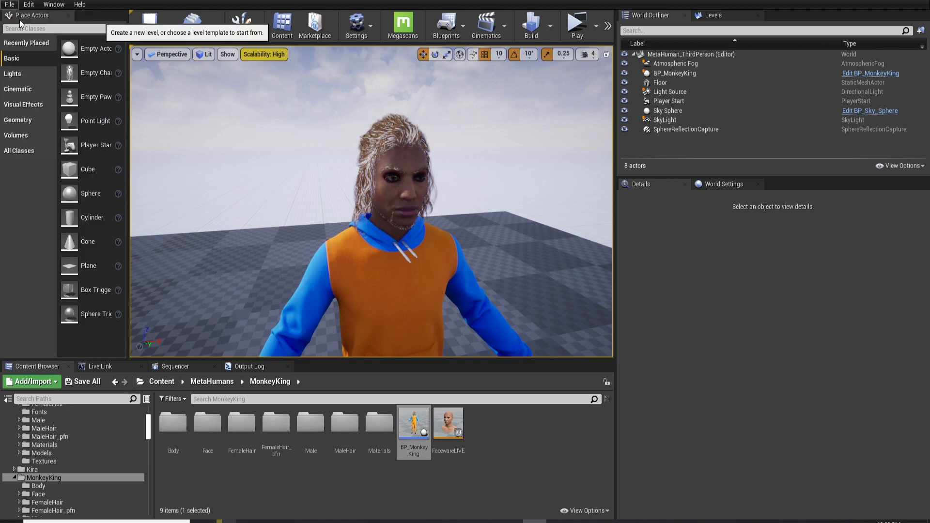
pyautogui.click(383, 201)
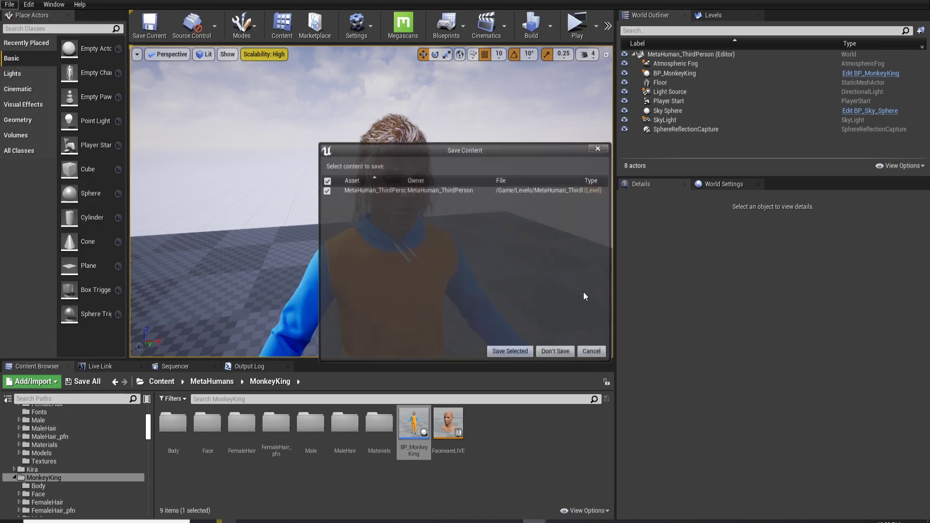
pyautogui.click(523, 354)
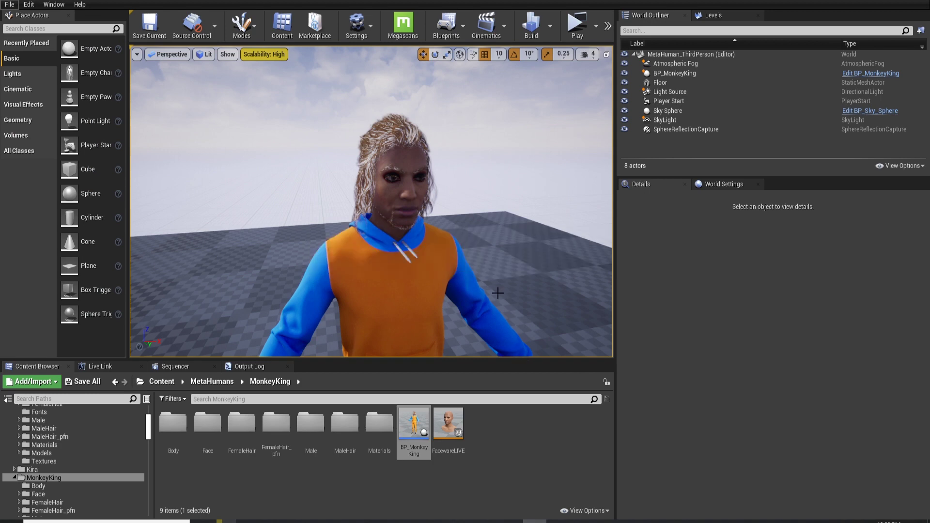
# Step: Place the BP_MonkeyKing blueprint on the floor near the Player Start, at about X -20, Y 0, Z 20
pyautogui.moveTo(416, 248); pyautogui.dragTo(420, 242, button='right')
pyautogui.press('w')
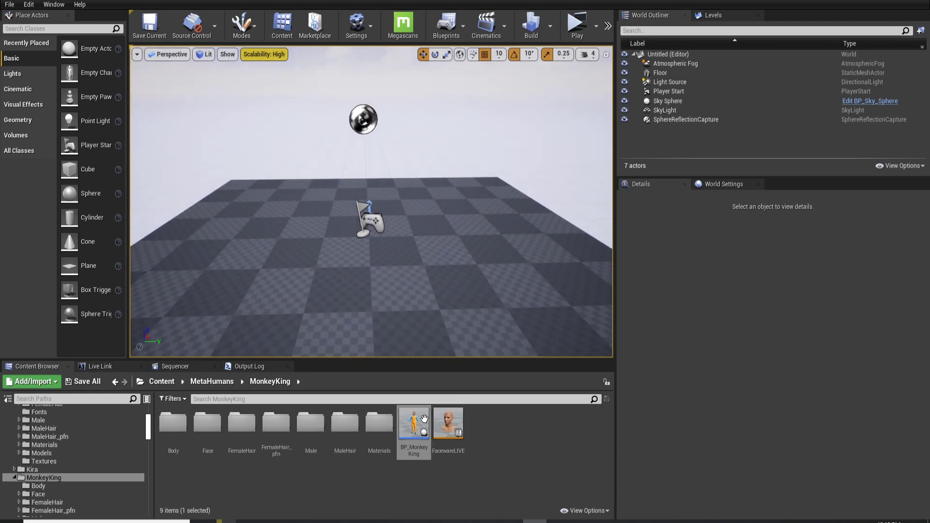
pyautogui.moveTo(416, 425); pyautogui.dragTo(380, 237)
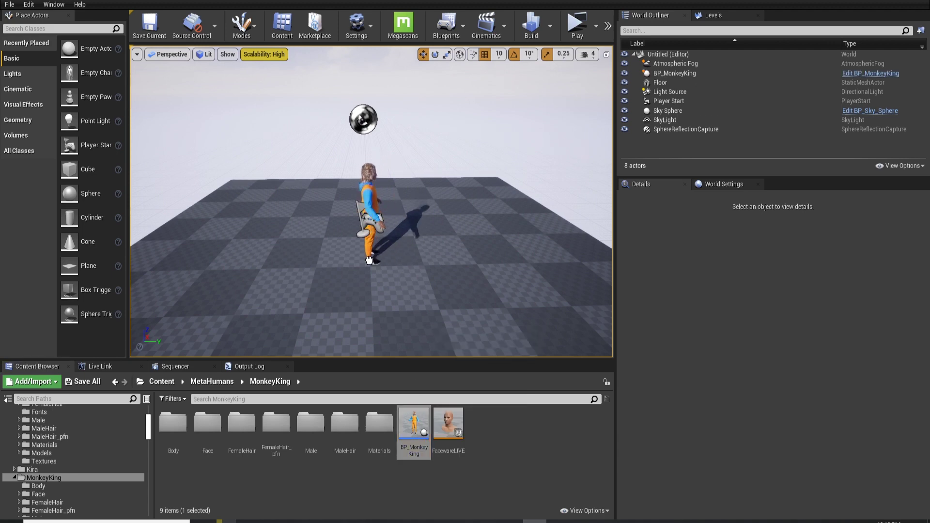
pyautogui.click(369, 273)
pyautogui.keyDown('alt'); pyautogui.moveTo(369, 273); pyautogui.dragTo(339, 274); pyautogui.keyUp('alt')
pyautogui.scroll(6, 339, 256)
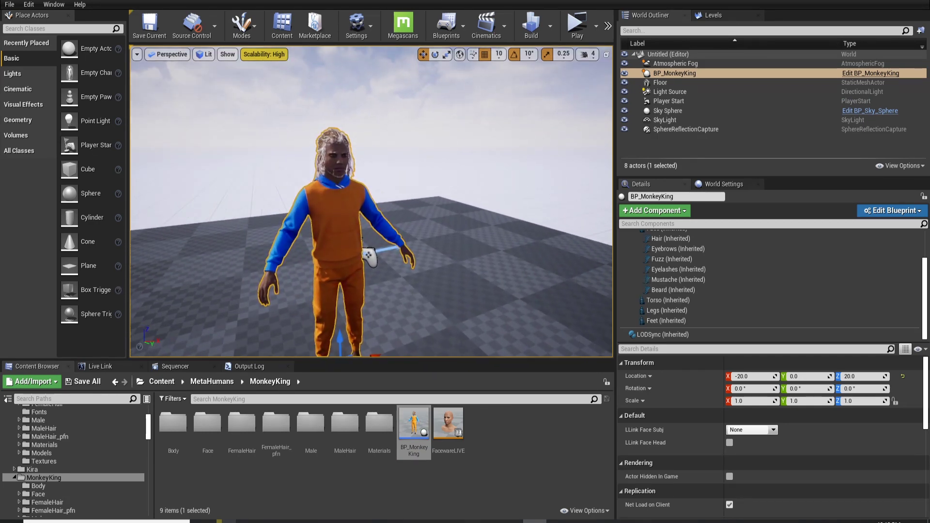
pyautogui.scroll(-6, 362, 237)
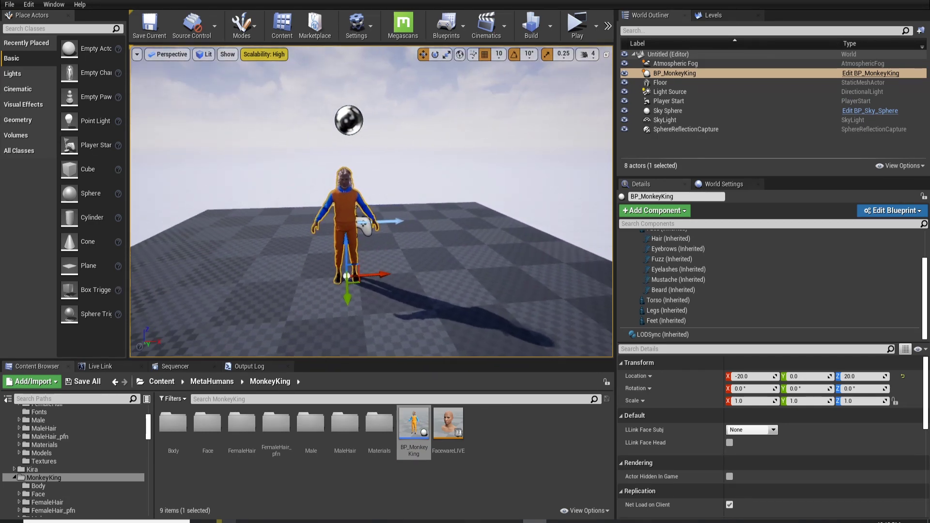
# Step: Position the Player Start facing the character at about X -20, Y 160, Z 172 with a -90° rotation, and test-play the level
pyautogui.click(364, 230)
pyautogui.keyDown('alt'); pyautogui.moveTo(365, 229); pyautogui.dragTo(420, 207); pyautogui.keyUp('alt')
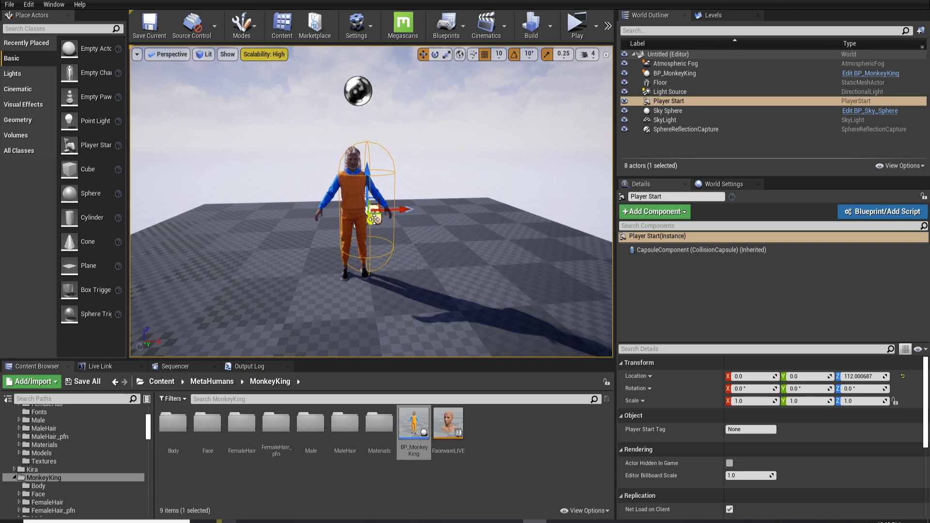
pyautogui.moveTo(376, 243); pyautogui.dragTo(378, 288)
pyautogui.press('w')
pyautogui.moveTo(385, 232); pyautogui.dragTo(399, 204)
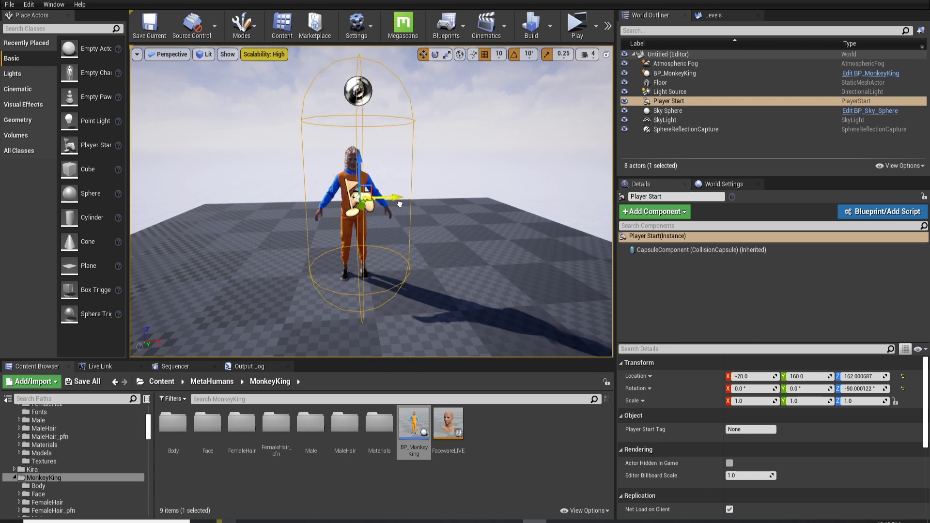
pyautogui.moveTo(358, 163); pyautogui.dragTo(358, 152)
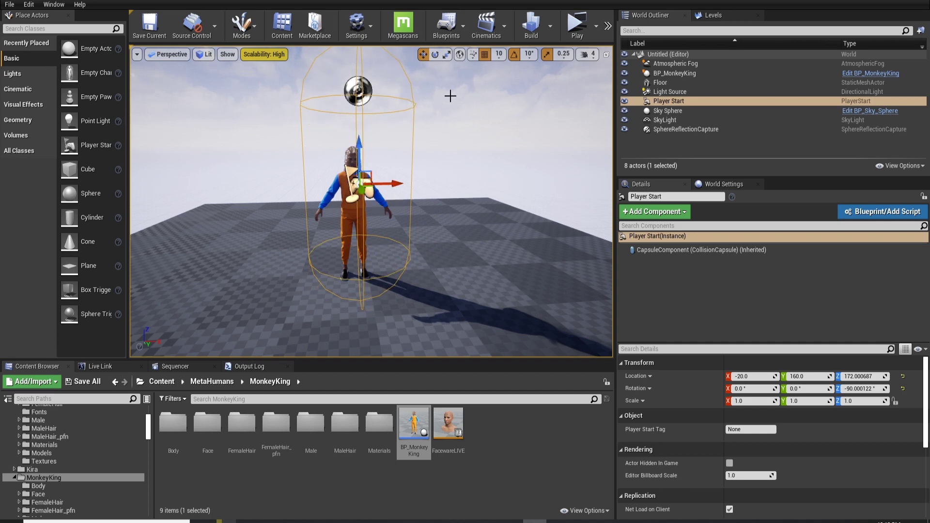
pyautogui.click(572, 33)
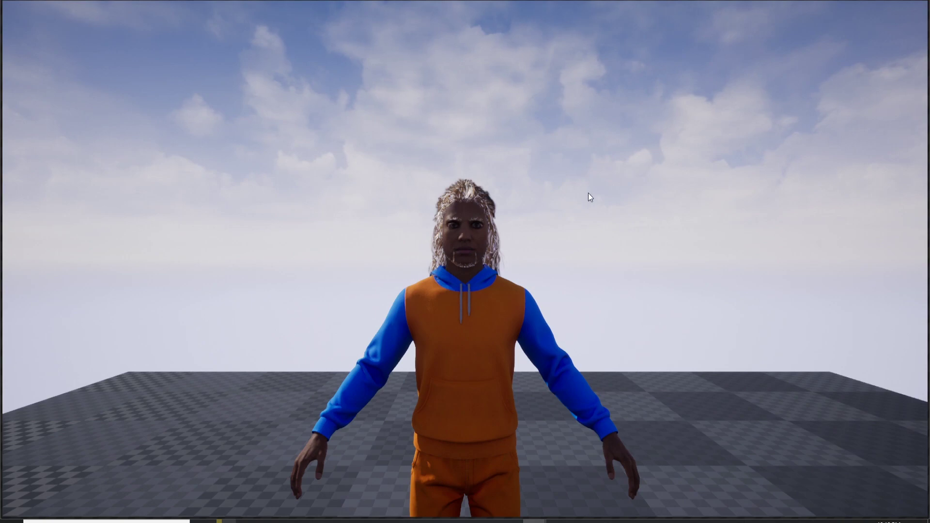
pyautogui.press('Escape')
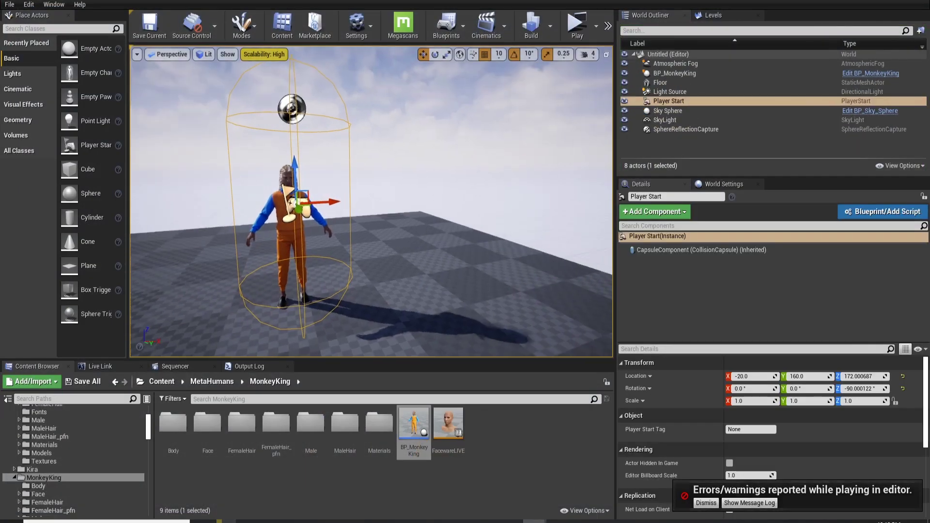
# Step: Move the Player Start closer to the character, to Y 90, and test-play the level
pyautogui.moveTo(371, 202); pyautogui.dragTo(470, 198, button='right')
pyautogui.press('f')
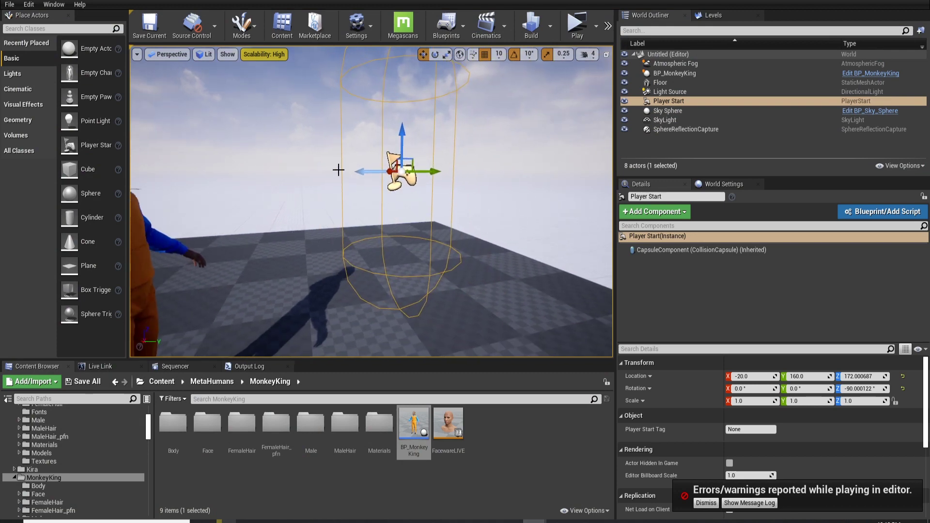
pyautogui.moveTo(363, 170); pyautogui.dragTo(364, 170, button='right')
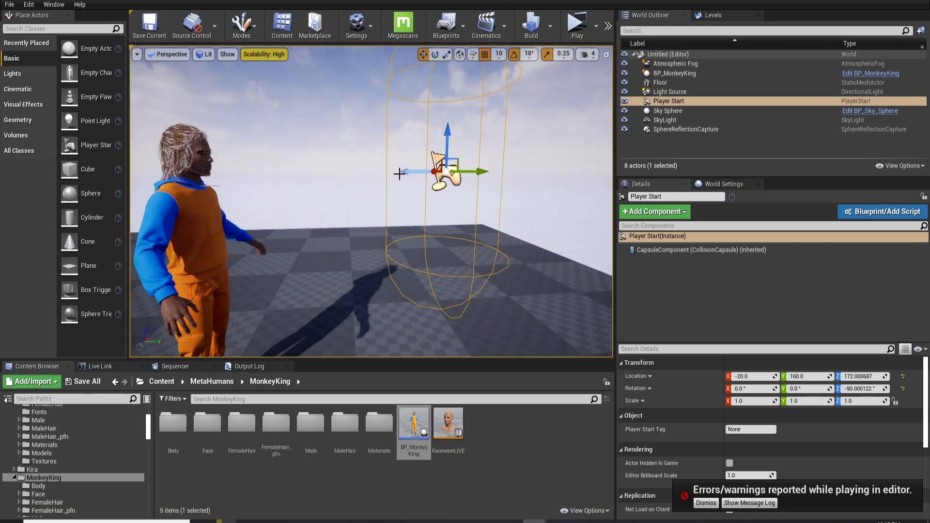
pyautogui.click(420, 173)
pyautogui.press('Left')
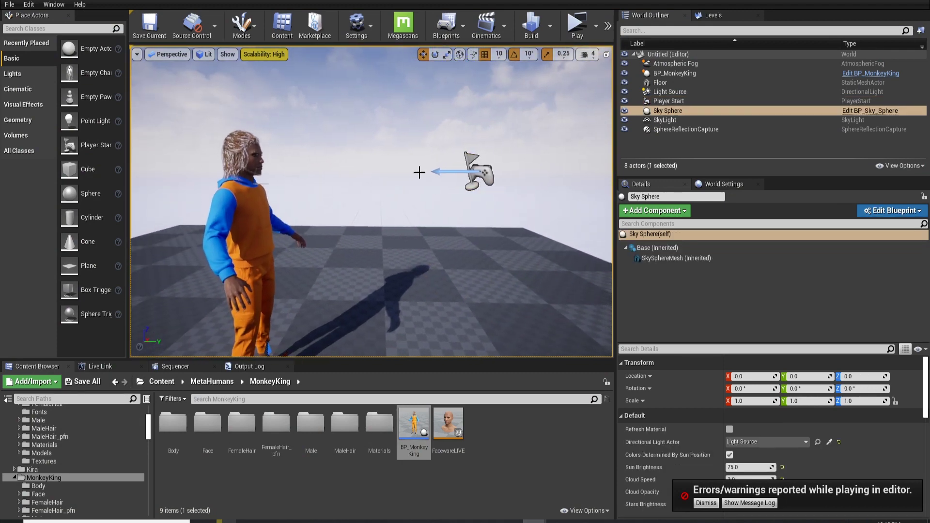
pyautogui.click(474, 172)
pyautogui.moveTo(374, 175); pyautogui.dragTo(358, 175, button='right')
pyautogui.press('d')
pyautogui.press('f')
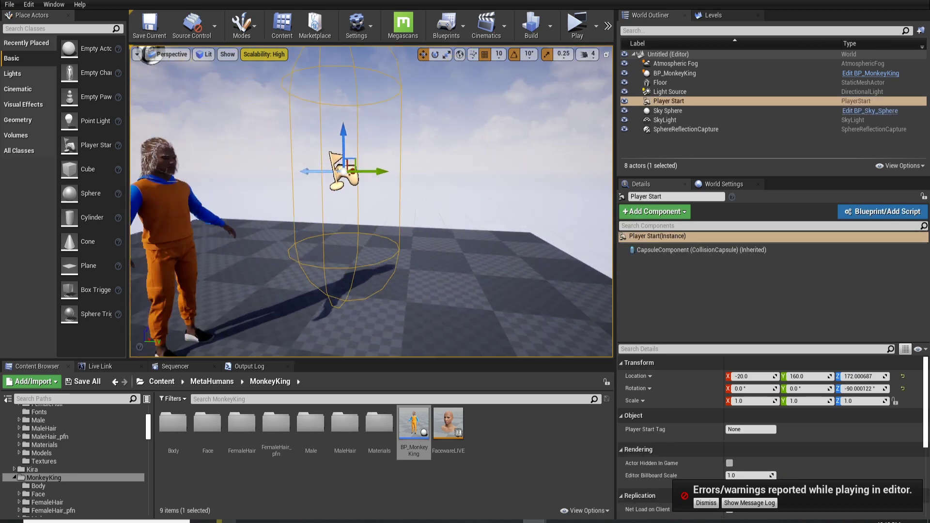
pyautogui.moveTo(428, 170); pyautogui.dragTo(327, 173)
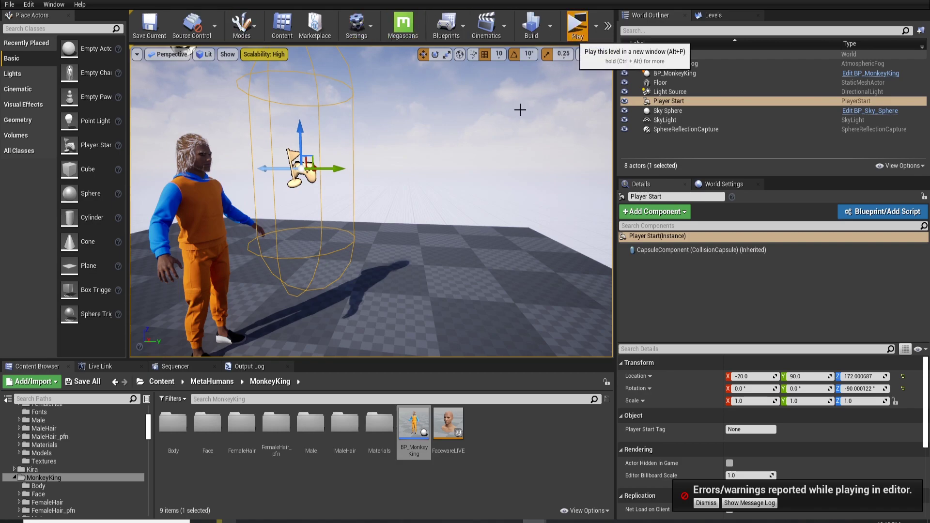
pyautogui.click(576, 25)
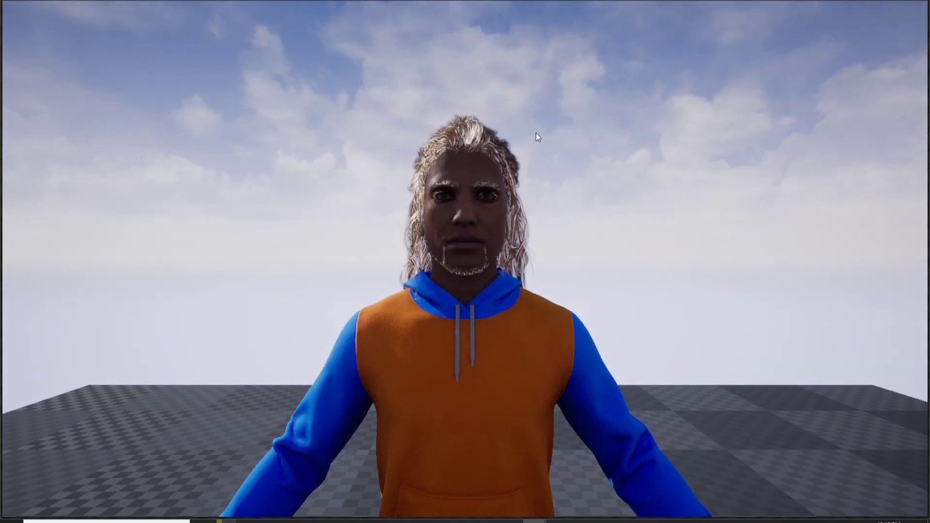
pyautogui.press('Escape')
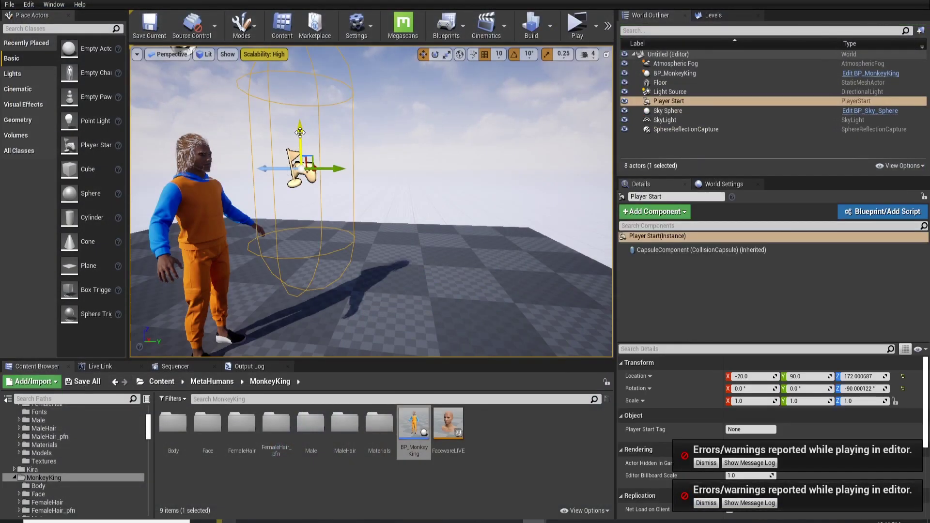
# Step: Raise the Player Start to about Z 192 and test the view by playing the level
pyautogui.moveTo(300, 130); pyautogui.dragTo(298, 99)
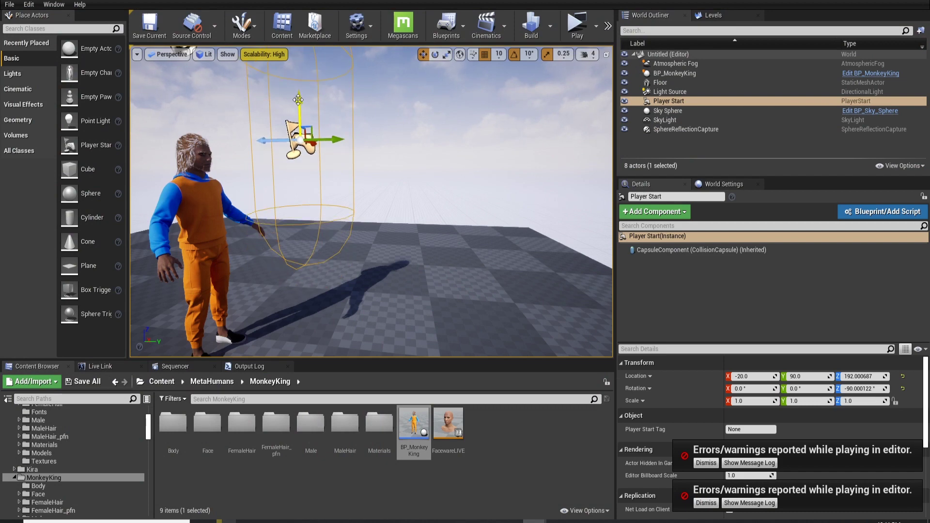
pyautogui.click(577, 25)
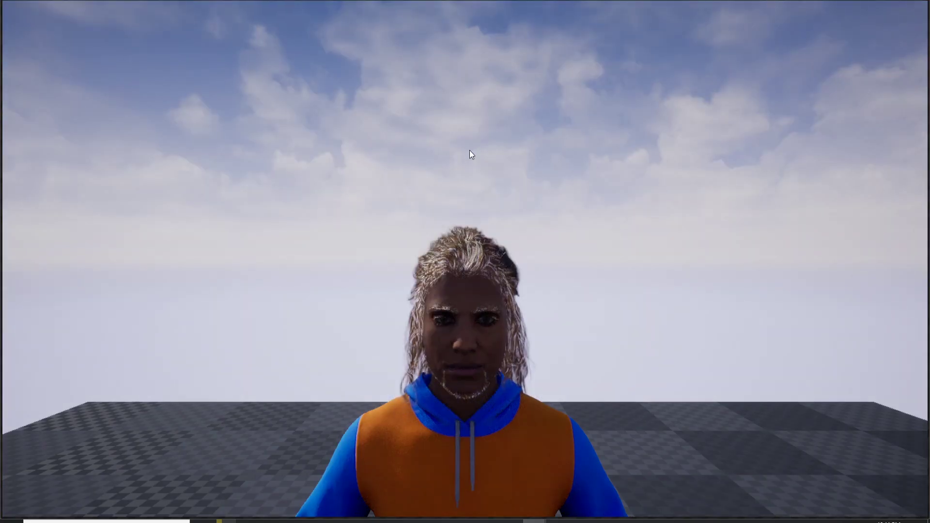
pyautogui.press('Escape')
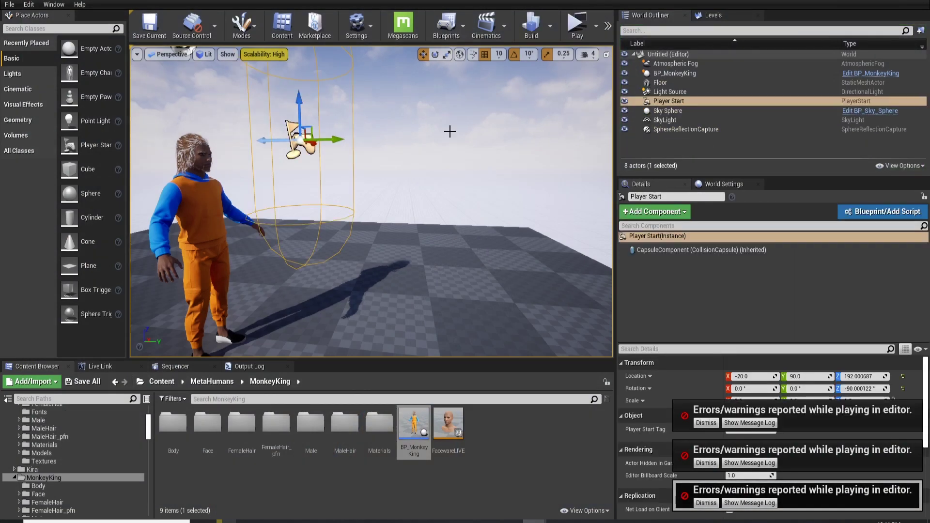
# Step: Lower the Player Start to about Z 182 and dismiss the play error notifications
pyautogui.moveTo(301, 100); pyautogui.dragTo(303, 114)
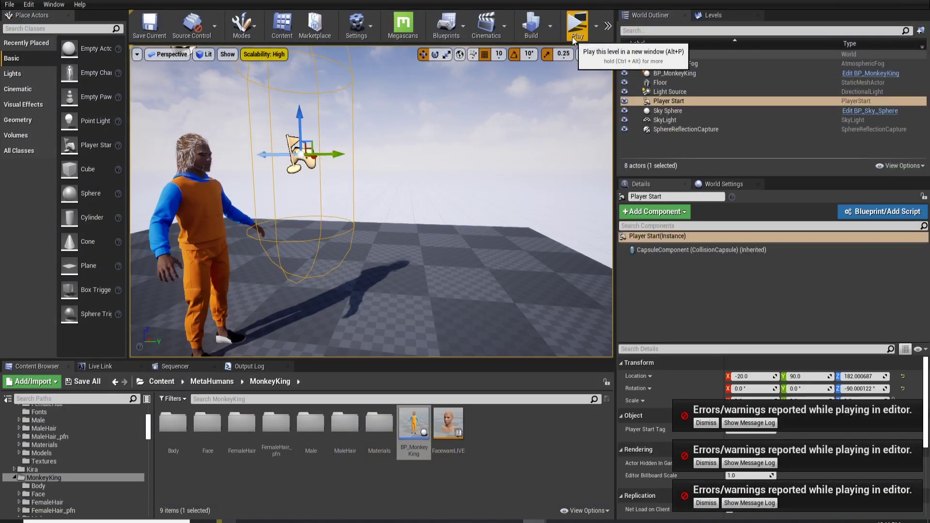
pyautogui.click(706, 423)
pyautogui.click(706, 463)
pyautogui.click(705, 502)
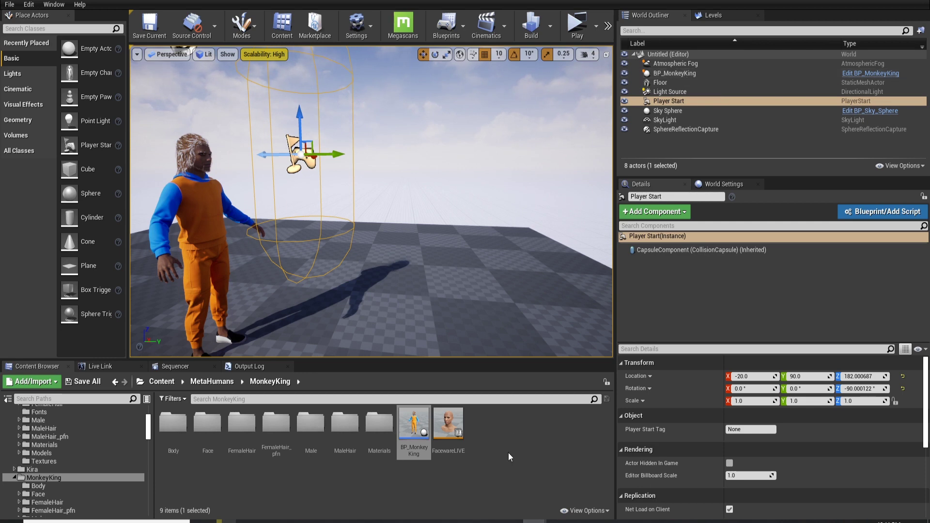
# Step: Set the Face component's Anim Class to None in the BP_MonkeyKing blueprint, then compile, save and close the blueprint
pyautogui.click(685, 75)
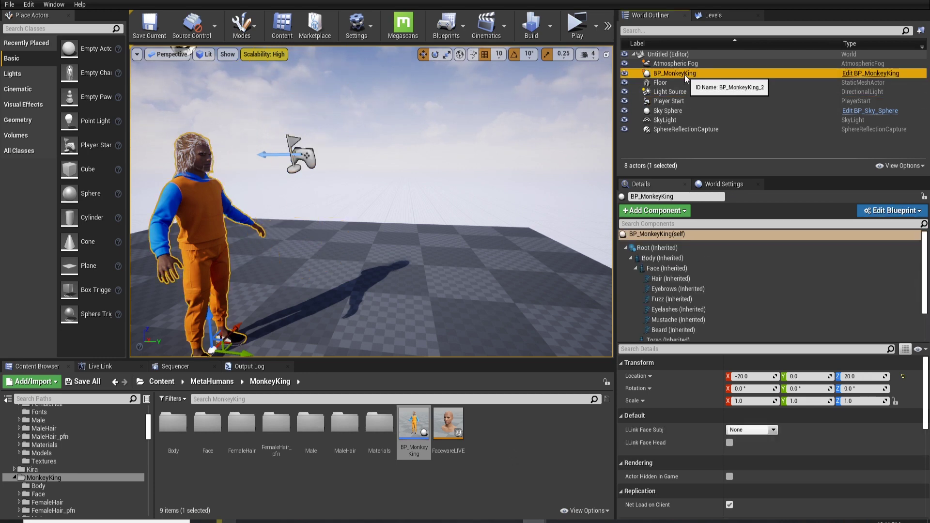
pyautogui.scroll(-2, 721, 264)
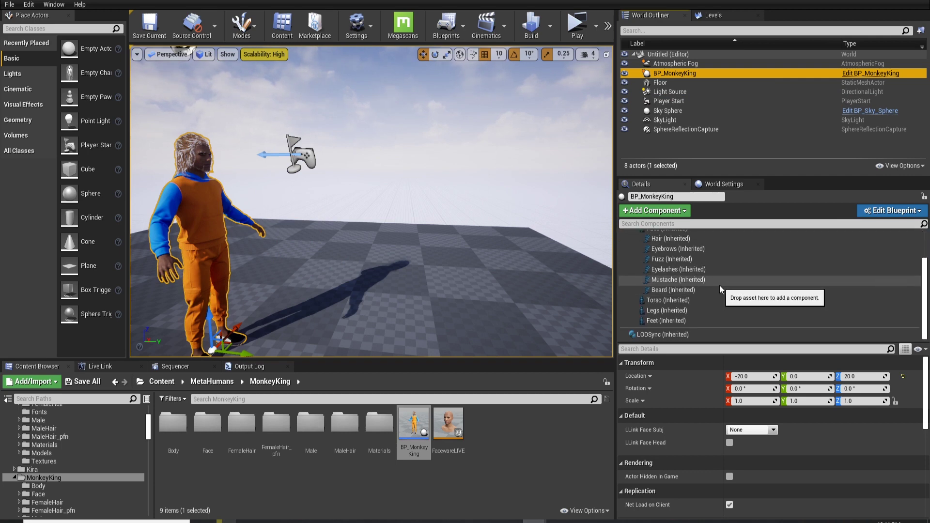
pyautogui.doubleClick(423, 432)
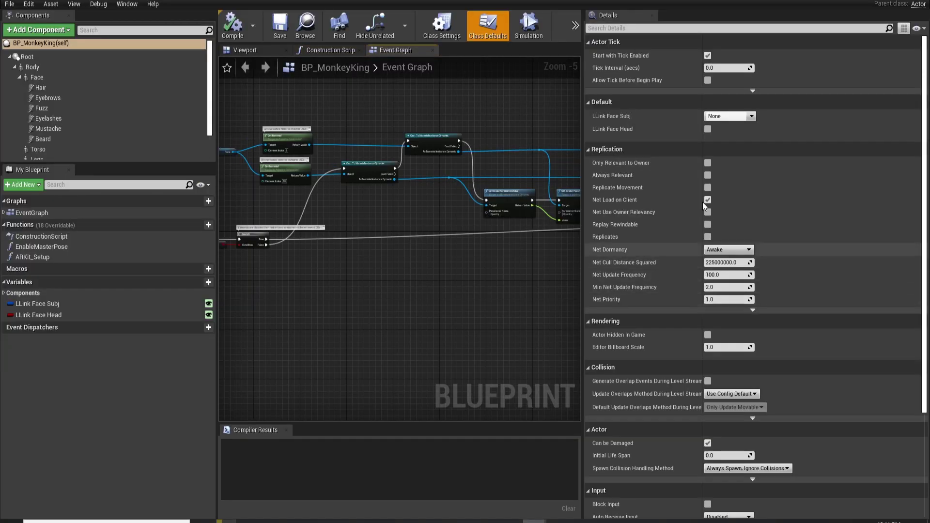
pyautogui.click(121, 78)
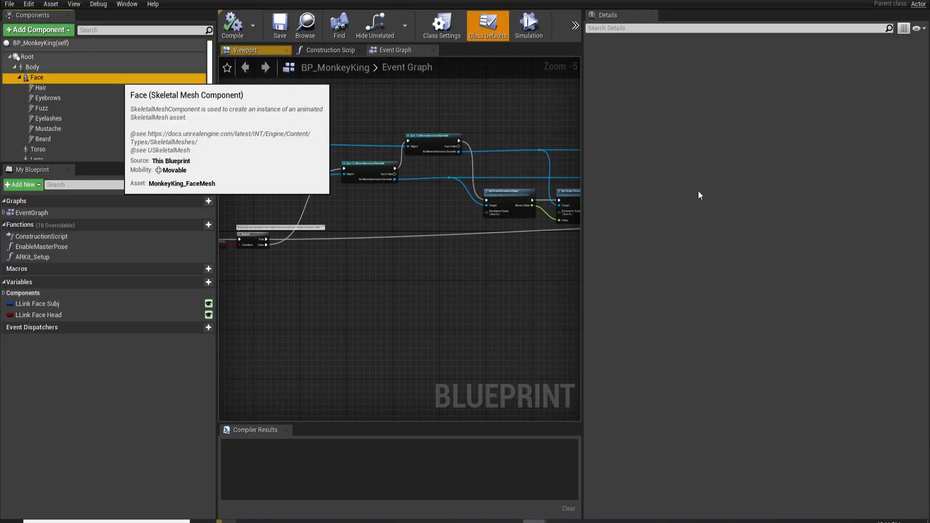
pyautogui.click(781, 226)
pyautogui.click(675, 191)
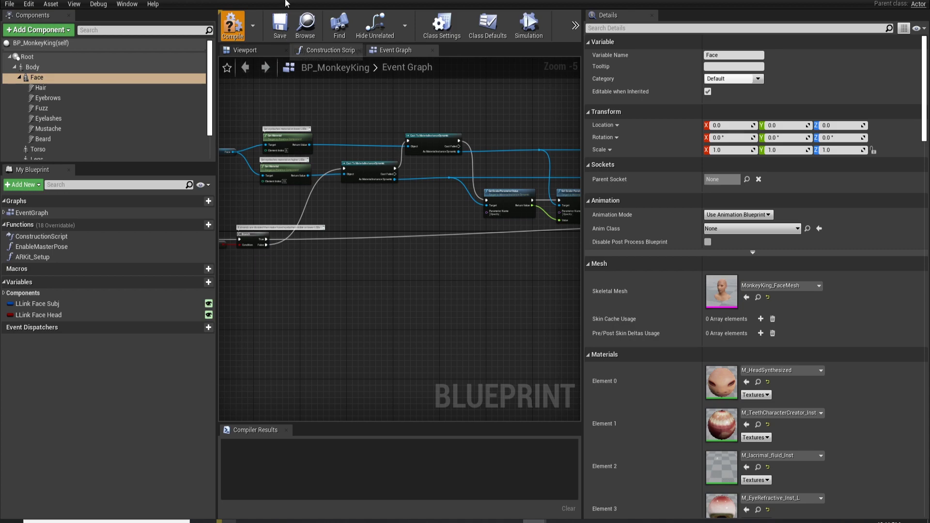
pyautogui.press('F7')
pyautogui.click(279, 24)
pyautogui.click(107, 1)
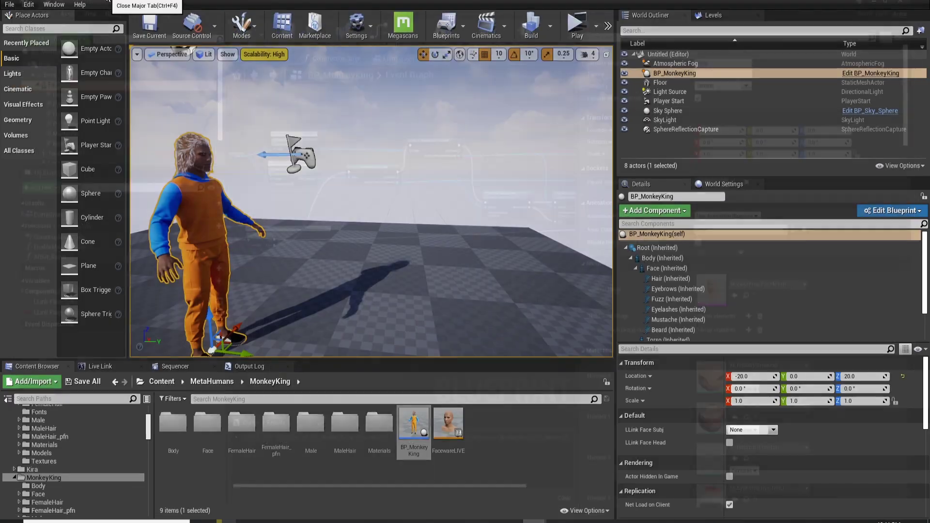
# Step: Test-play the level to check the MonkeyKing character, stop the session, and return to the MonkeyKing folder's assets
pyautogui.press('f')
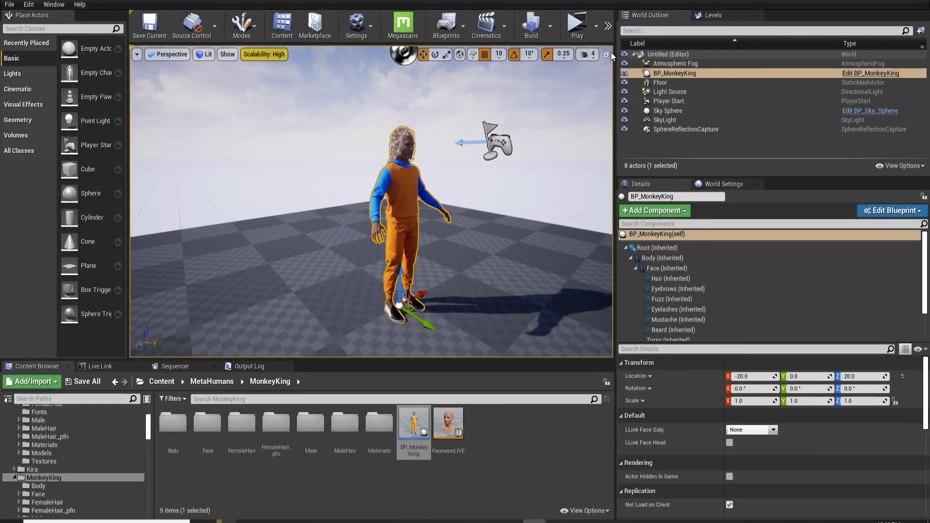
pyautogui.click(577, 25)
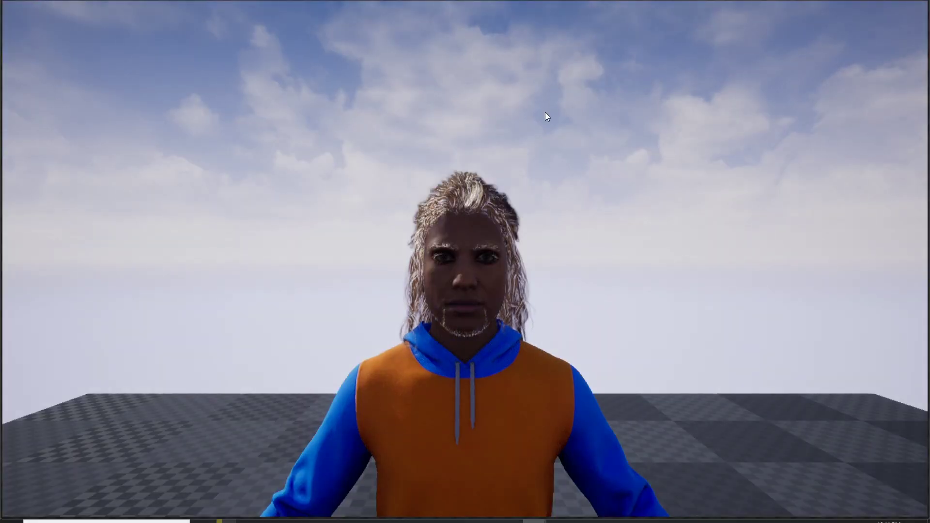
pyautogui.press('Escape')
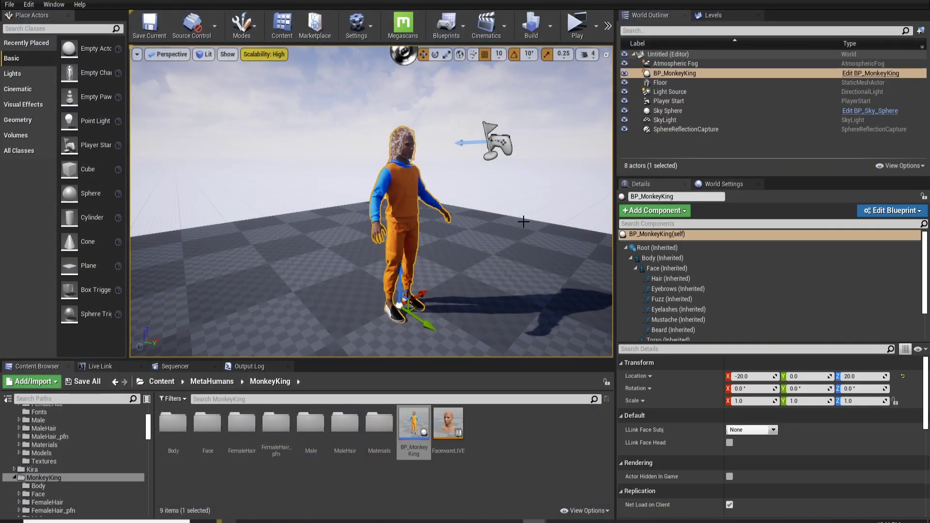
pyautogui.moveTo(437, 213); pyautogui.dragTo(419, 210, button='right')
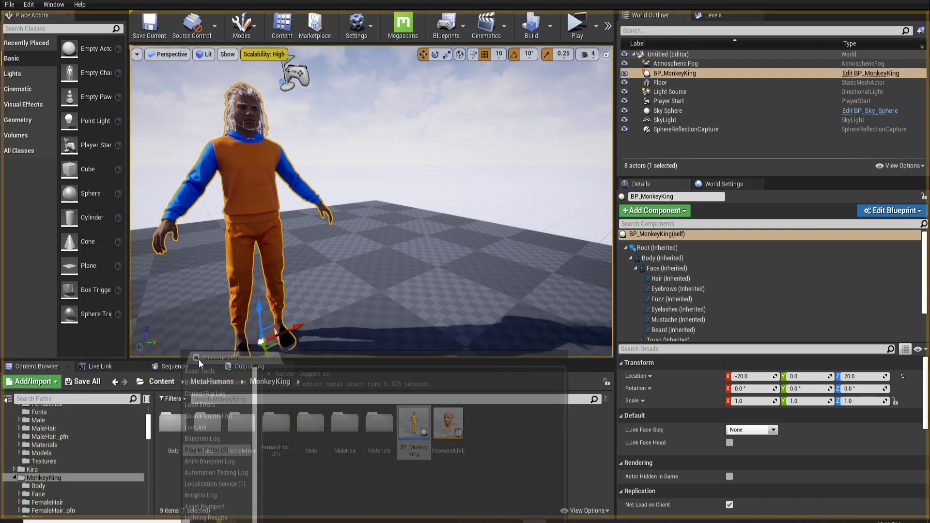
pyautogui.click(38, 366)
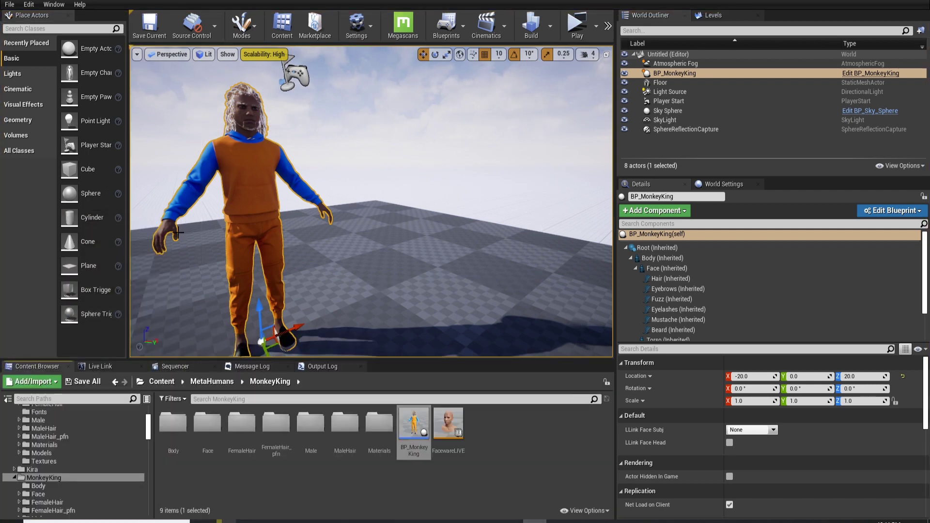
pyautogui.moveTo(336, 178)
pyautogui.mouseDown(button='right')
pyautogui.moveTo(306, 182)
pyautogui.moveTo(336, 178)
pyautogui.mouseUp(button='right')
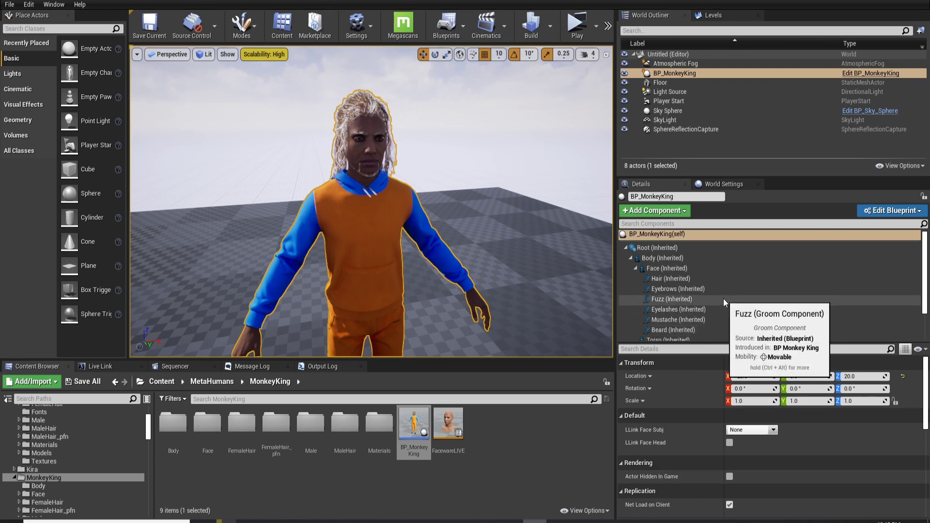
pyautogui.scroll(-1, 717, 281)
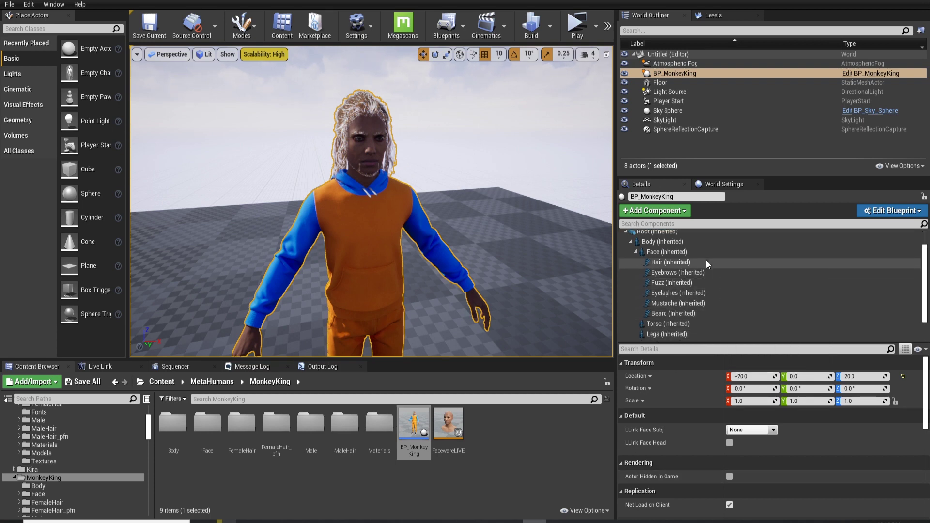
pyautogui.click(651, 212)
pyautogui.write('face')
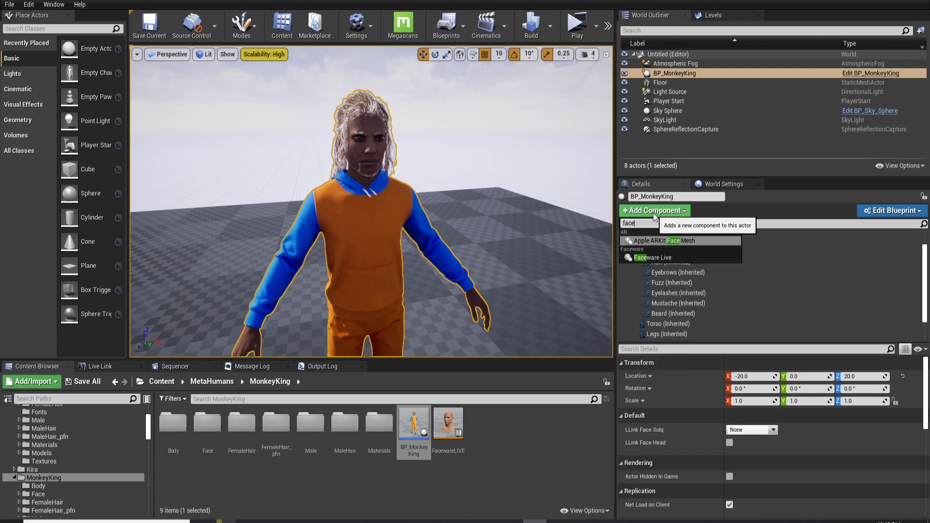
pyautogui.click(771, 286)
# Step: Add a Faceware Live component under the Face component of BP_MonkeyKing, keeping the name FacewareLive
pyautogui.click(691, 253)
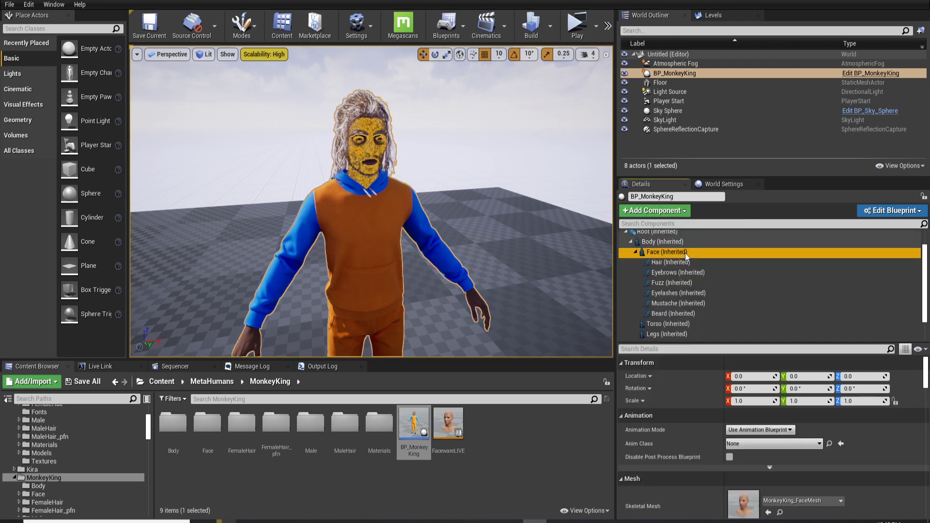
pyautogui.click(644, 211)
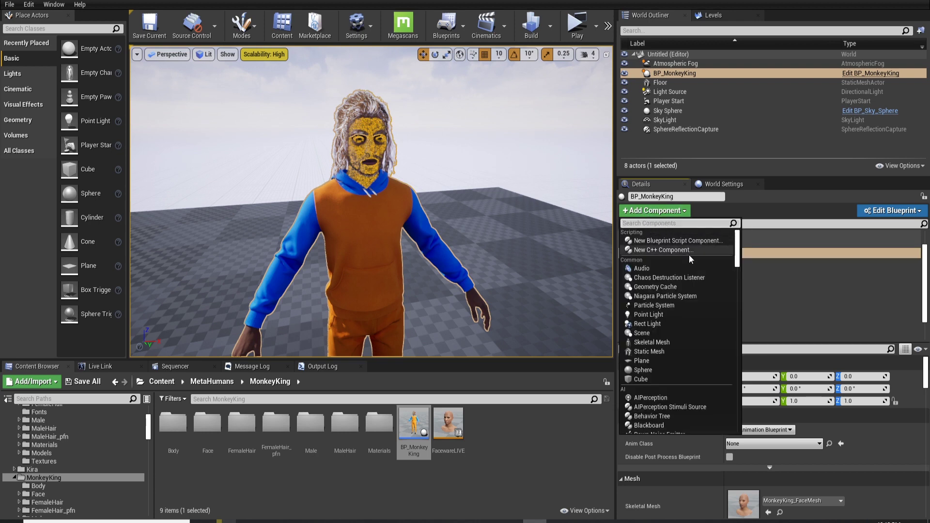
pyautogui.write('face')
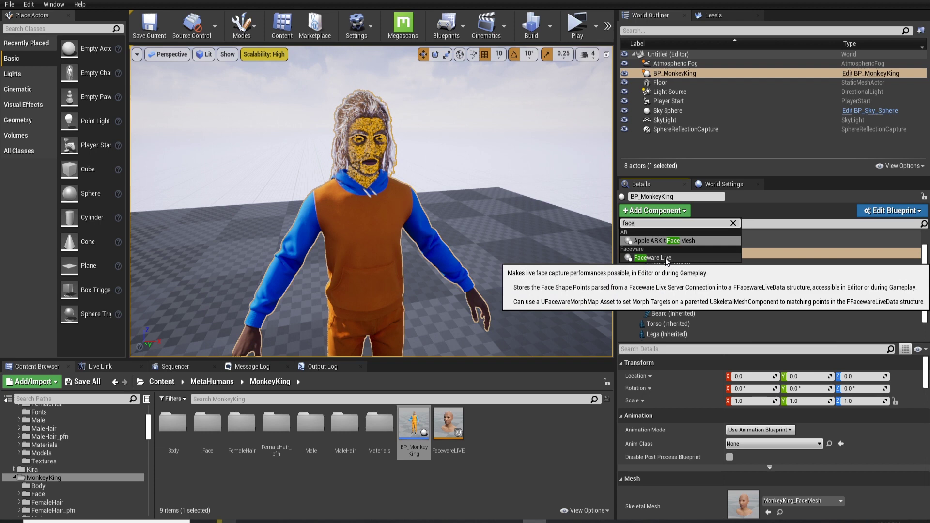
pyautogui.click(666, 258)
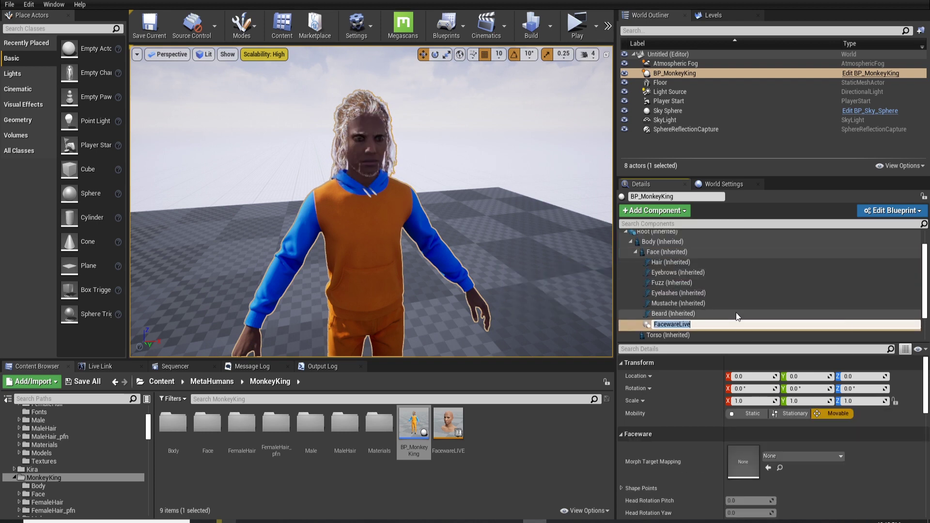
pyautogui.click(717, 322)
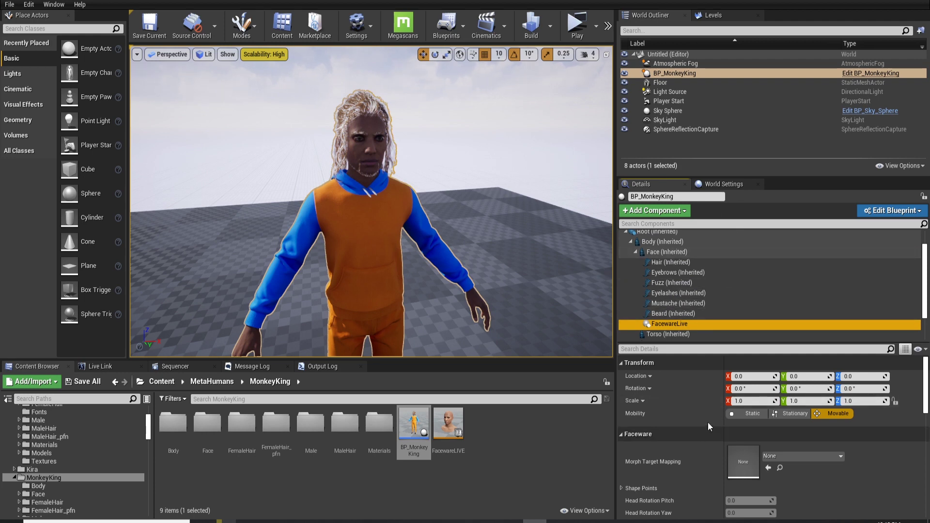
# Step: Enable Editor Live Stream in the FacewareLive component's configuration
pyautogui.scroll(-3, 710, 420)
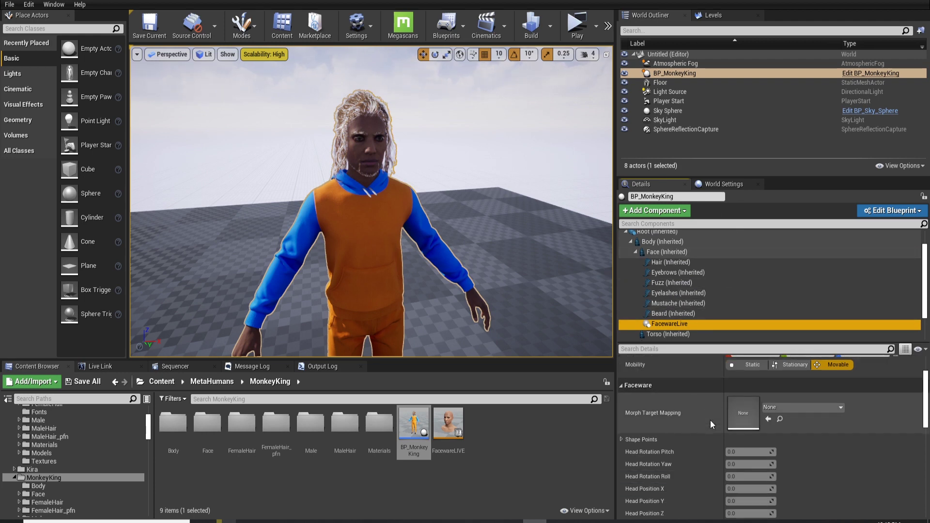
pyautogui.scroll(-5, 710, 420)
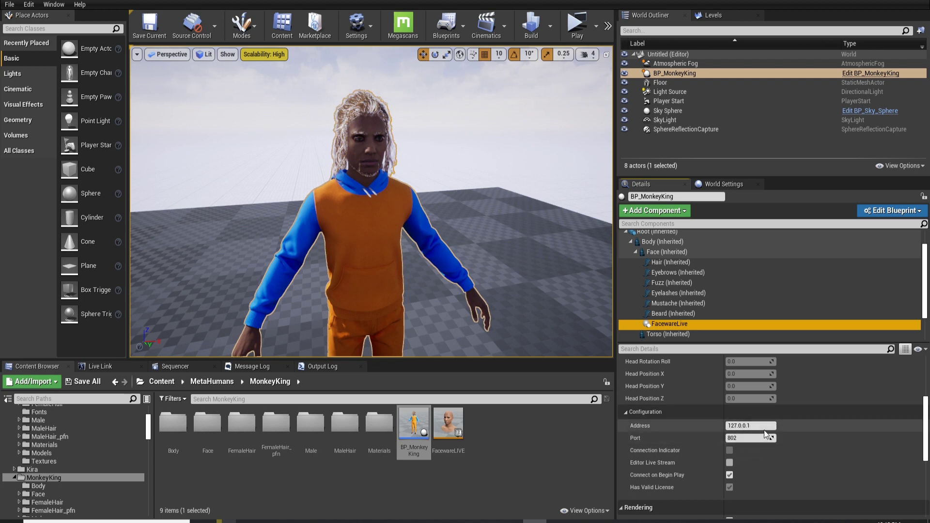
pyautogui.scroll(-3, 742, 294)
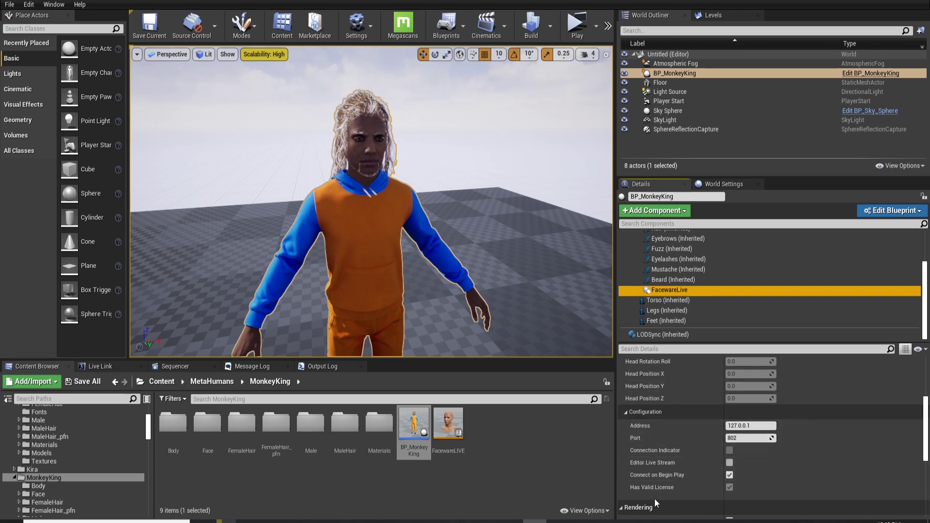
pyautogui.scroll(-2, 696, 460)
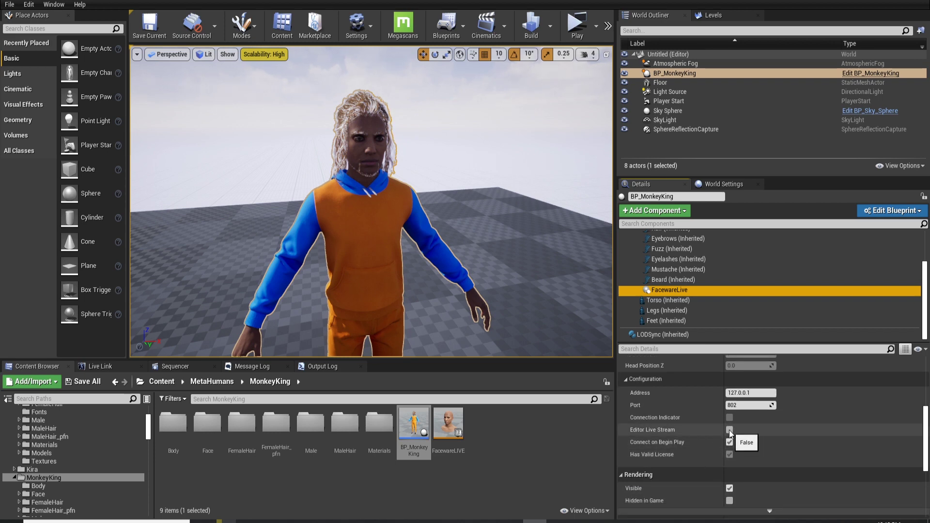
pyautogui.click(729, 430)
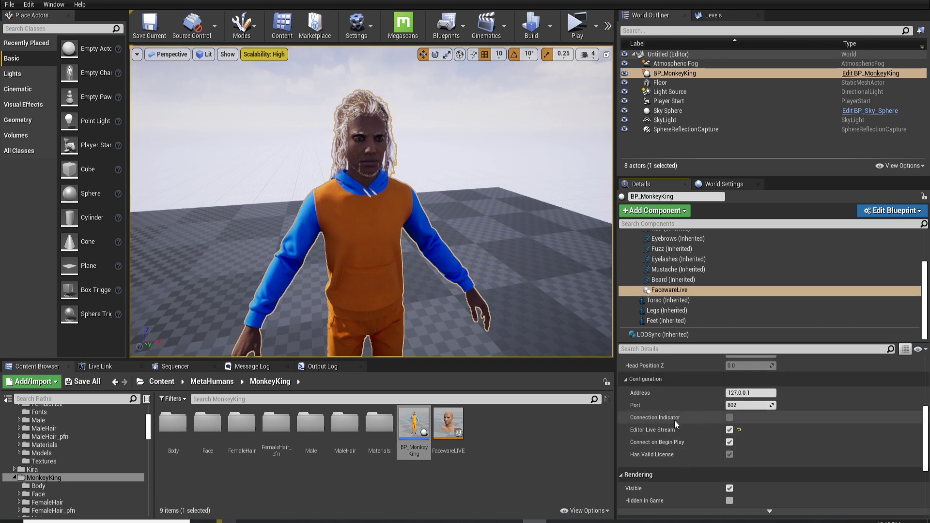
pyautogui.moveTo(494, 242)
pyautogui.mouseDown(button='right')
pyautogui.moveTo(426, 216)
pyautogui.moveTo(385, 215)
pyautogui.moveTo(436, 215)
pyautogui.moveTo(409, 216)
pyautogui.moveTo(523, 237)
pyautogui.moveTo(504, 237)
pyautogui.mouseUp(button='right')
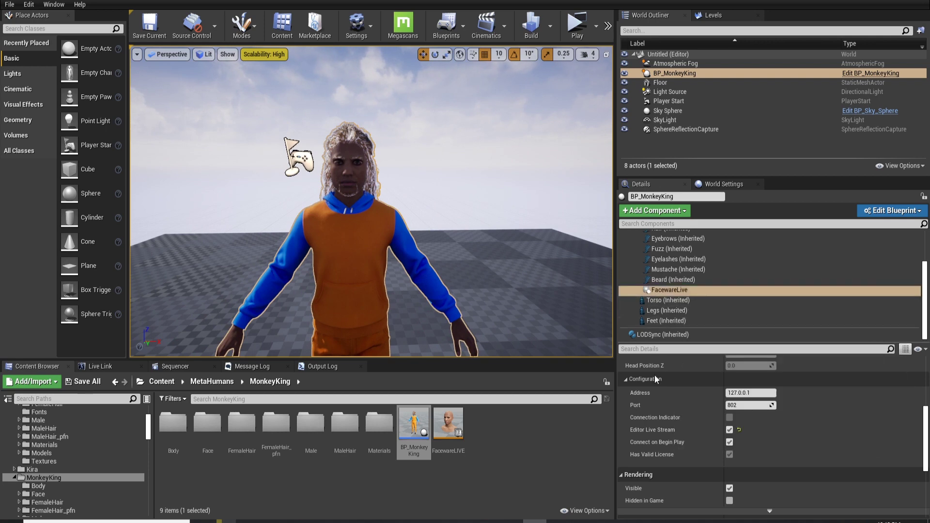
# Step: Create an Animation Blueprint in the MonkeyKing folder with Face_Archetype_Skeleton as its target skeleton
pyautogui.rightClick(499, 436)
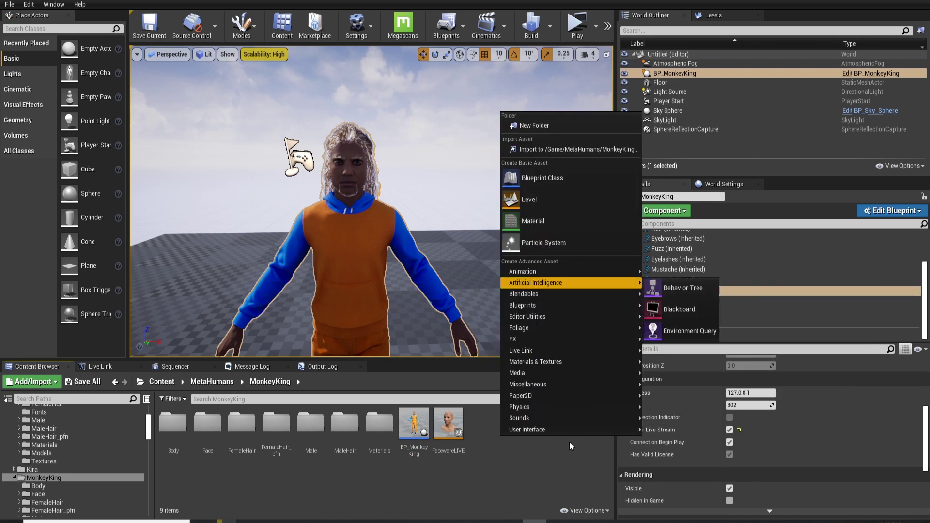
pyautogui.moveTo(553, 275)
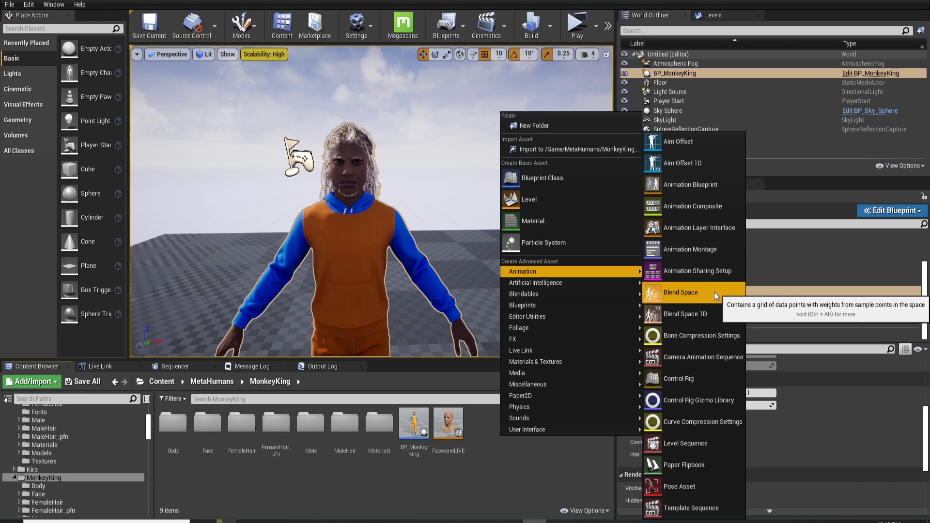
pyautogui.click(728, 188)
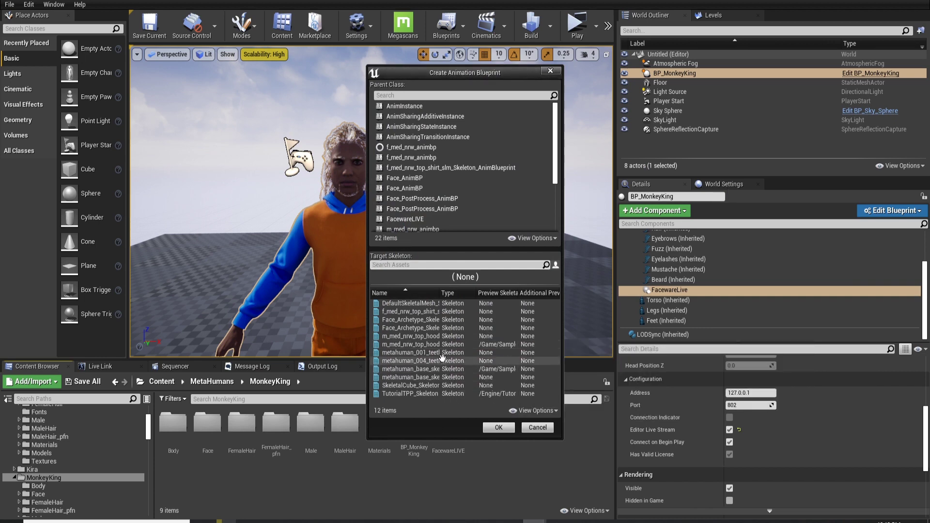
pyautogui.click(423, 321)
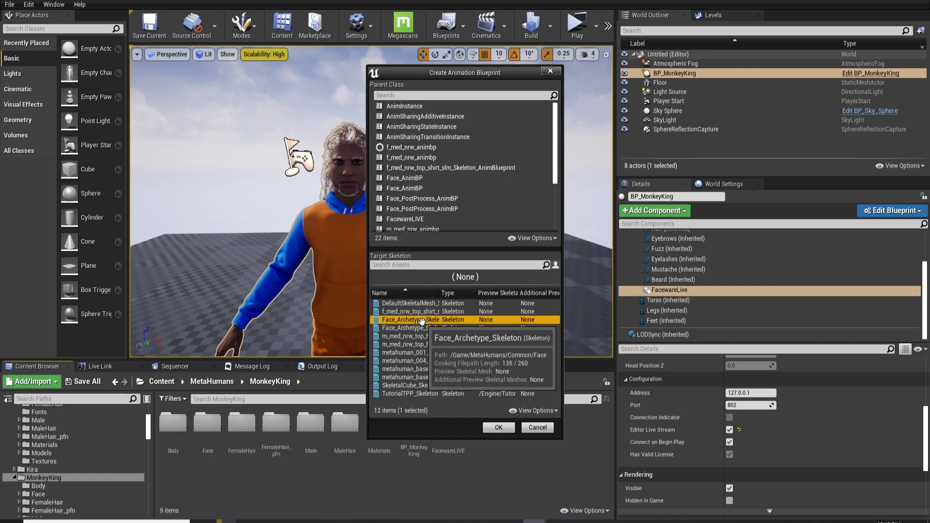
pyautogui.click(499, 428)
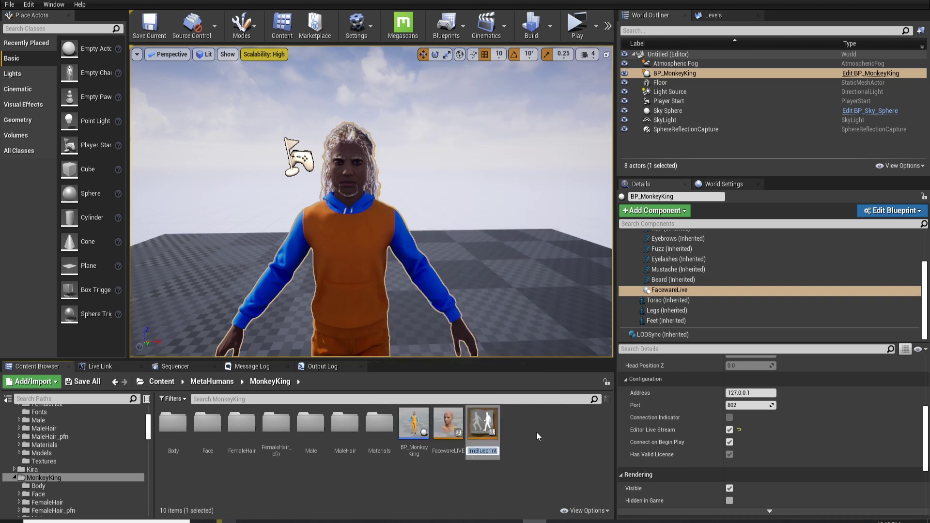
# Step: Name the new Animation Blueprint FacewareLIVE2 and open it for editing
pyautogui.write('Fa')
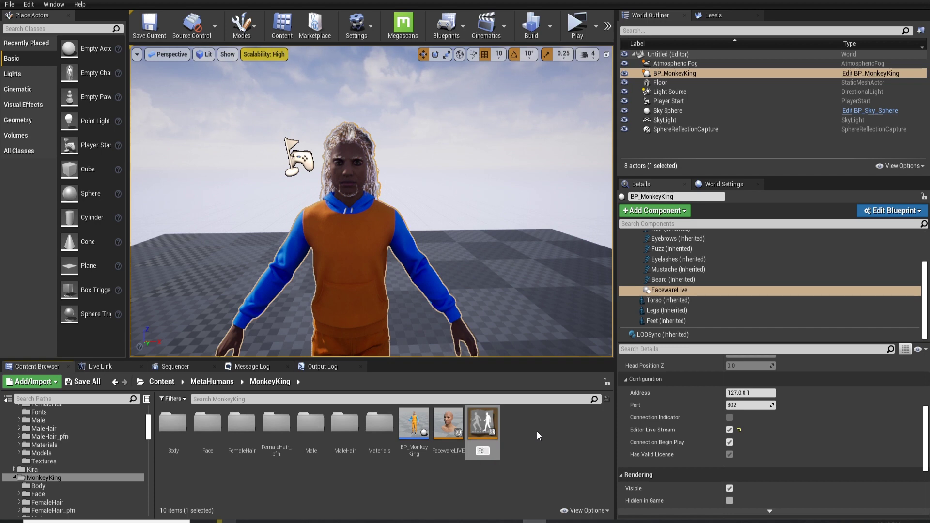
pyautogui.write('cewareLIE')
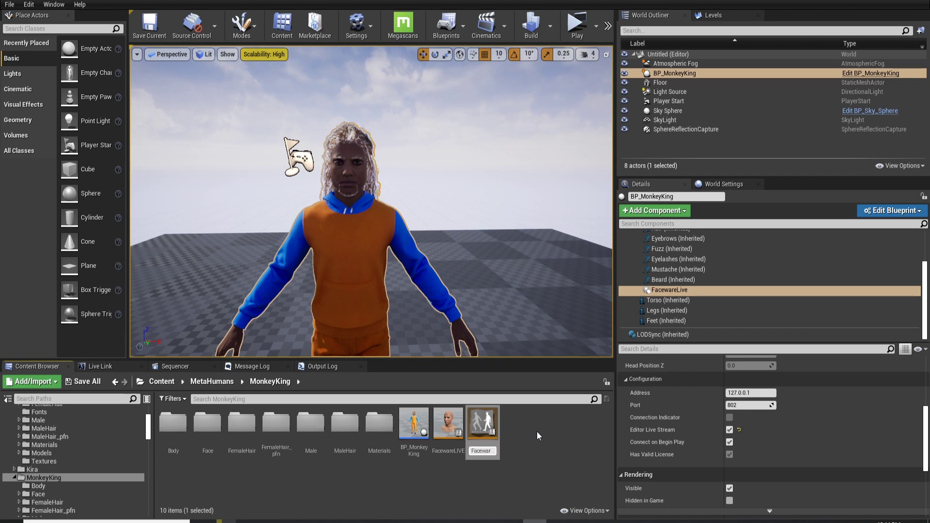
pyautogui.write('VE2')
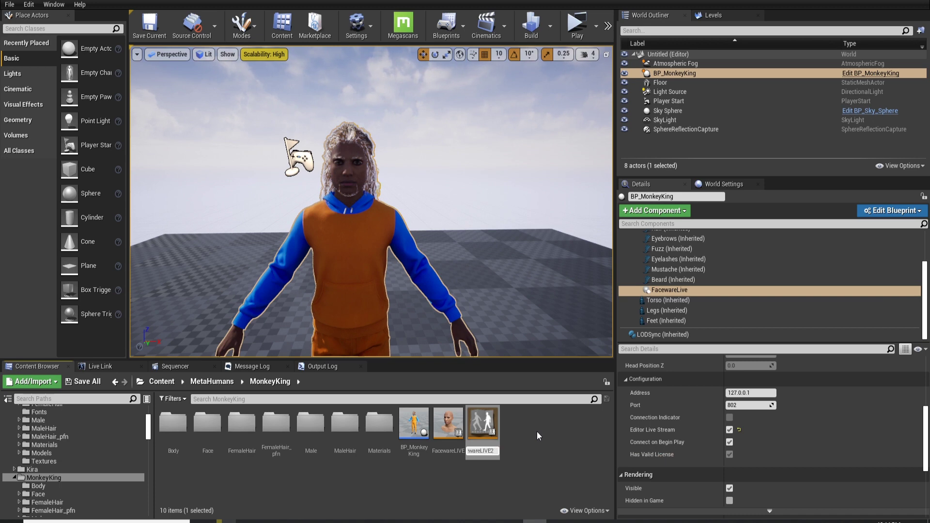
pyautogui.press('Return')
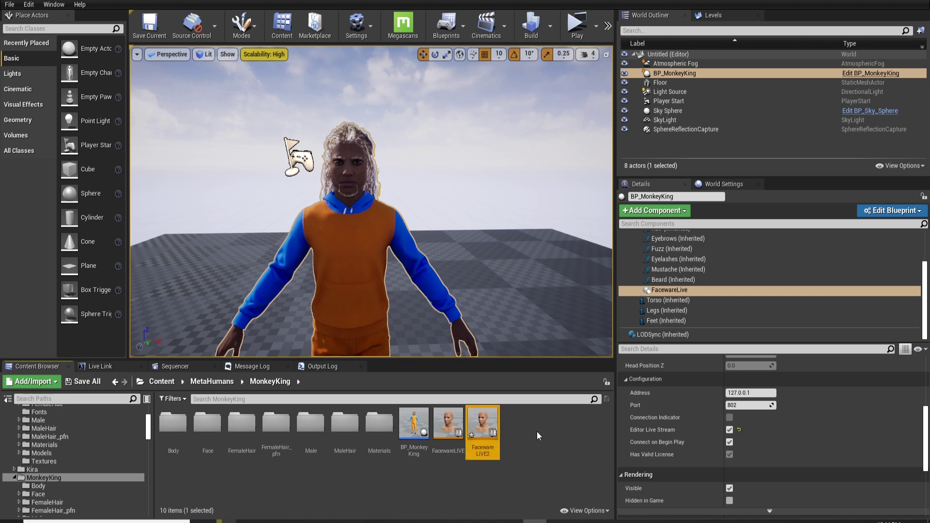
pyautogui.doubleClick(492, 427)
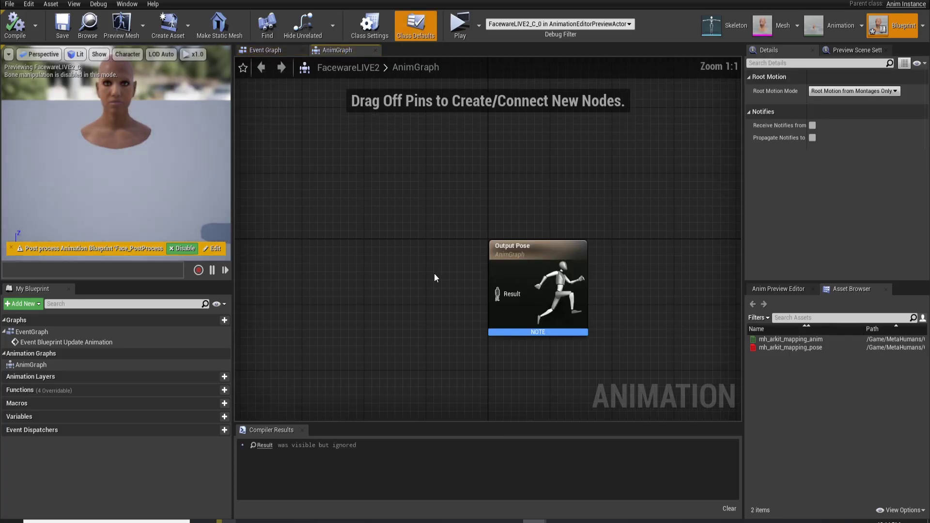
pyautogui.scroll(-2, 434, 273)
pyautogui.scroll(2, 433, 273)
pyautogui.scroll(-4, 433, 272)
pyautogui.scroll(3, 438, 269)
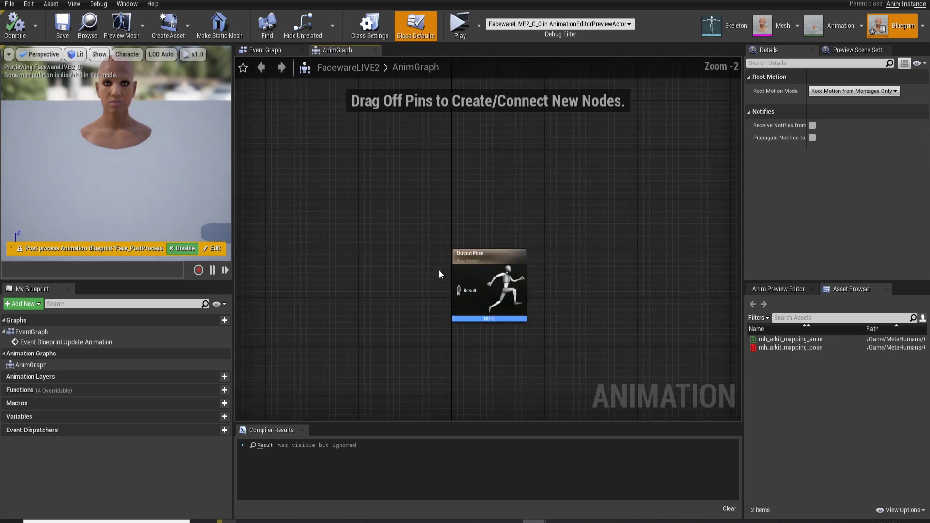
pyautogui.scroll(-2, 432, 184)
pyautogui.moveTo(402, 4)
pyautogui.mouseDown()
pyautogui.moveTo(565, 101)
pyautogui.moveTo(466, 83)
pyautogui.moveTo(436, 2)
pyautogui.moveTo(404, 1)
pyautogui.mouseUp()
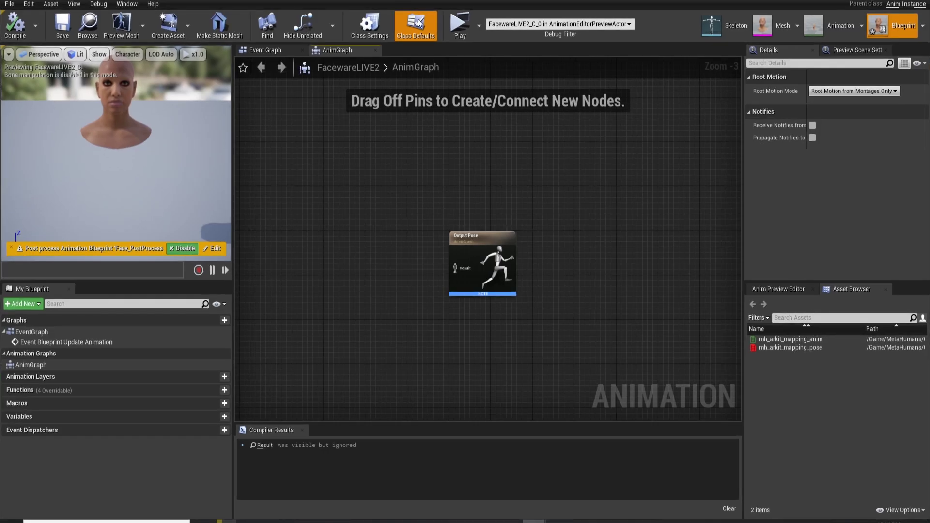
pyautogui.scroll(-6, 484, 222)
pyautogui.scroll(8, 483, 222)
pyautogui.scroll(-8, 483, 222)
pyautogui.scroll(5, 479, 220)
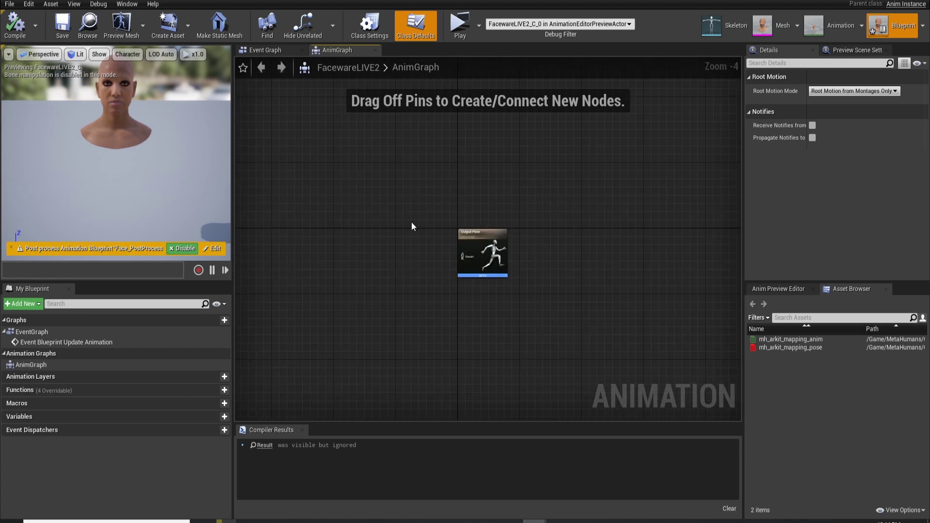
pyautogui.click(285, 51)
pyautogui.click(324, 52)
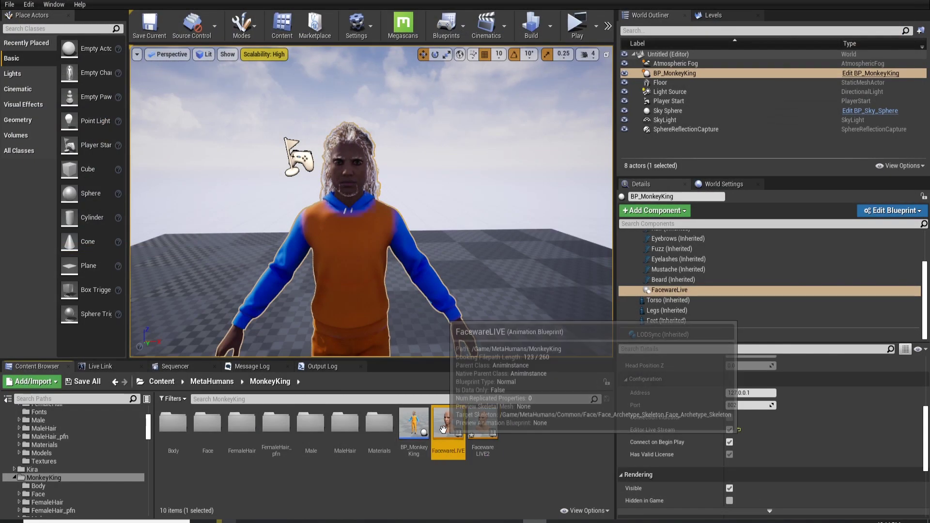
# Step: Open the existing FacewareLIVE Animation Blueprint from the MonkeyKing folder and examine the node chain in its Event Graph
pyautogui.click(444, 429)
pyautogui.doubleClick(443, 430)
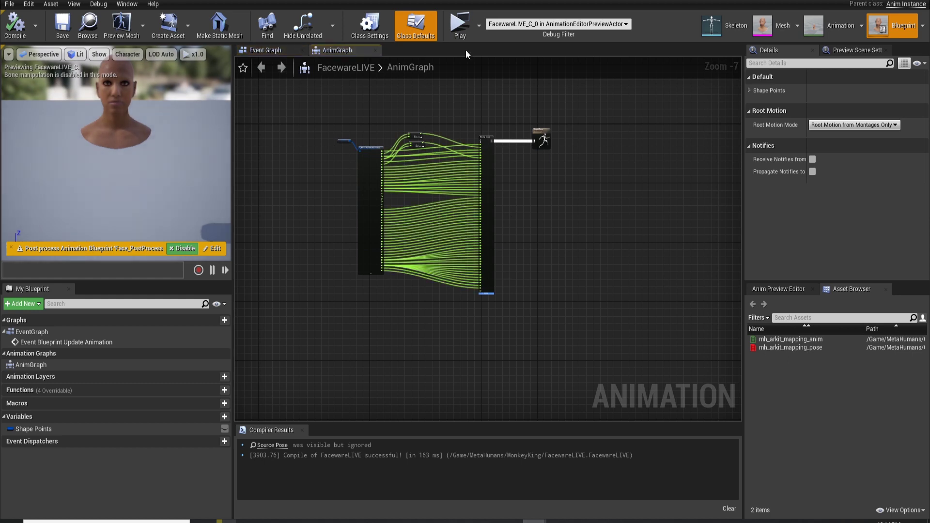
pyautogui.click(289, 52)
pyautogui.scroll(-3, 435, 163)
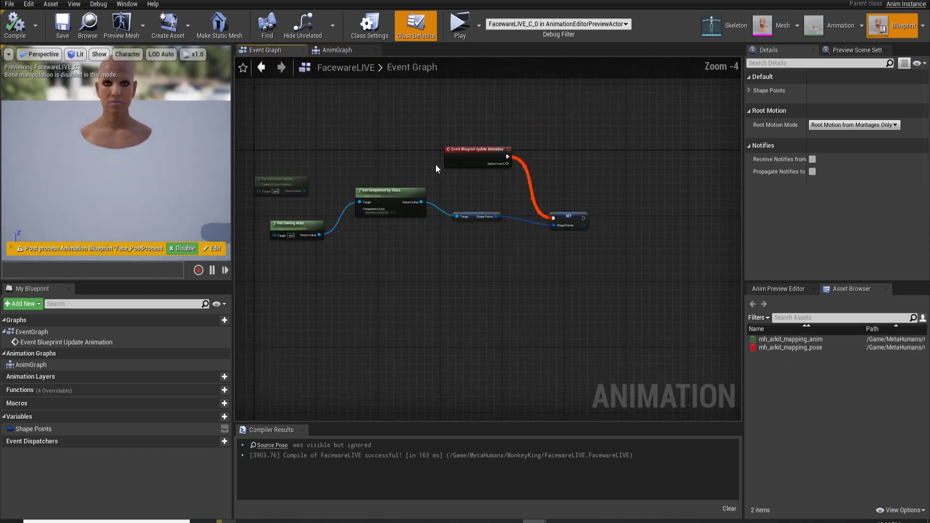
pyautogui.scroll(4, 384, 155)
pyautogui.moveTo(359, 162); pyautogui.dragTo(492, 100, button='right')
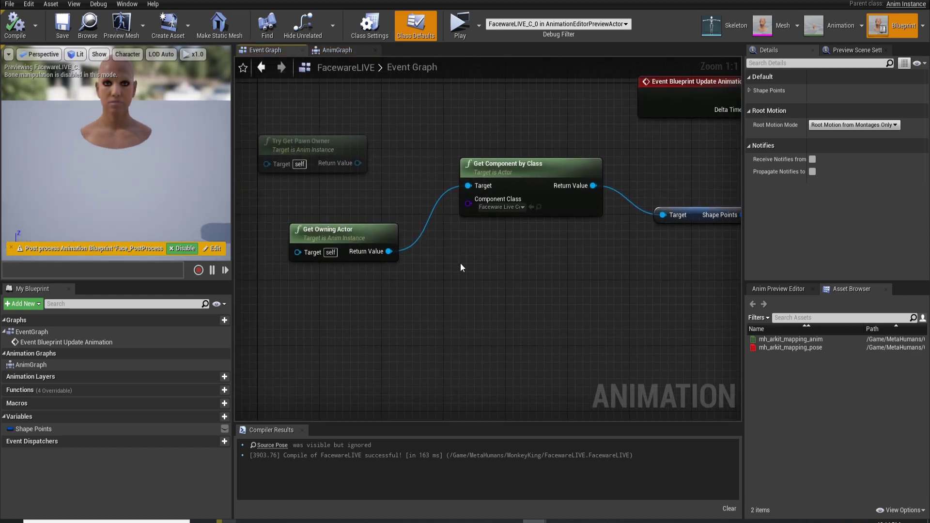
pyautogui.moveTo(415, 249); pyautogui.dragTo(426, 266, button='right')
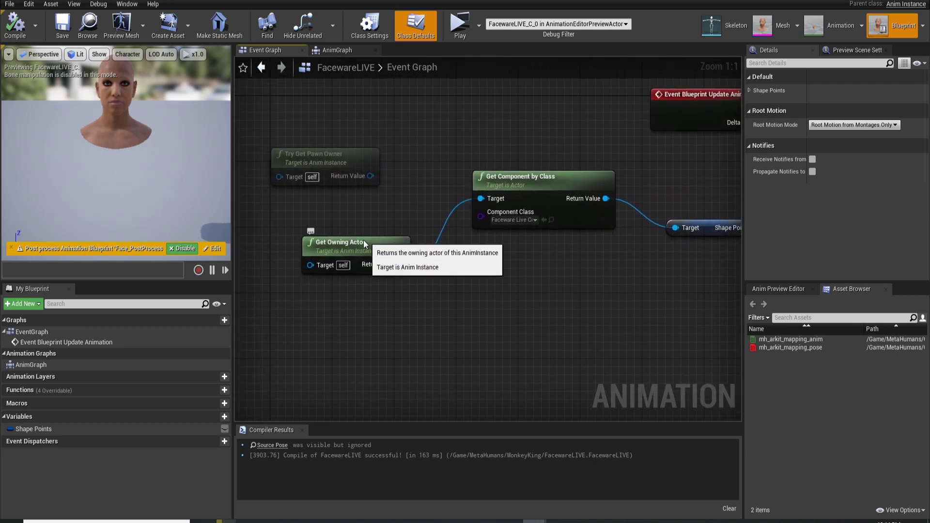
# Step: Try adding a second Get Owning Actor node to the Event Graph and remove it again
pyautogui.moveTo(368, 240); pyautogui.dragTo(352, 239)
pyautogui.moveTo(464, 296)
pyautogui.mouseDown(button='right')
pyautogui.moveTo(448, 305)
pyautogui.moveTo(454, 299)
pyautogui.mouseUp(button='right')
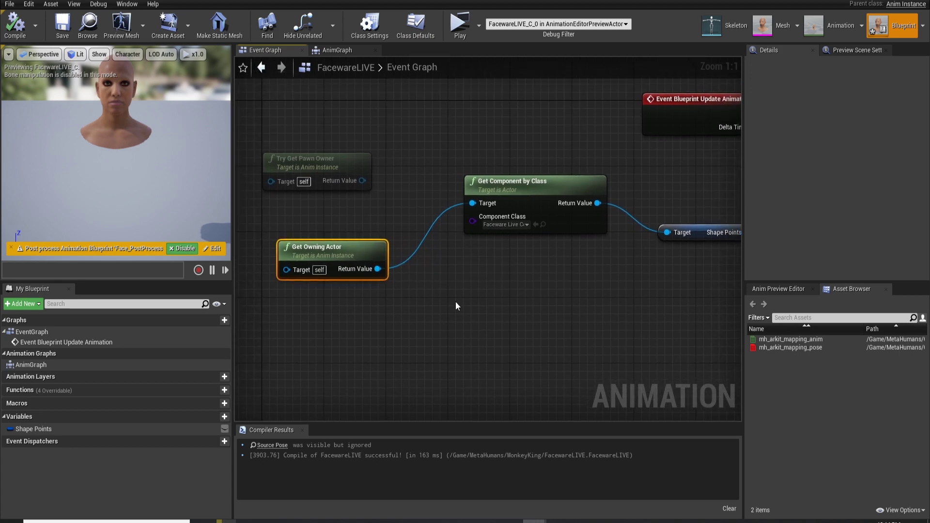
pyautogui.rightClick(455, 301)
pyautogui.write('get')
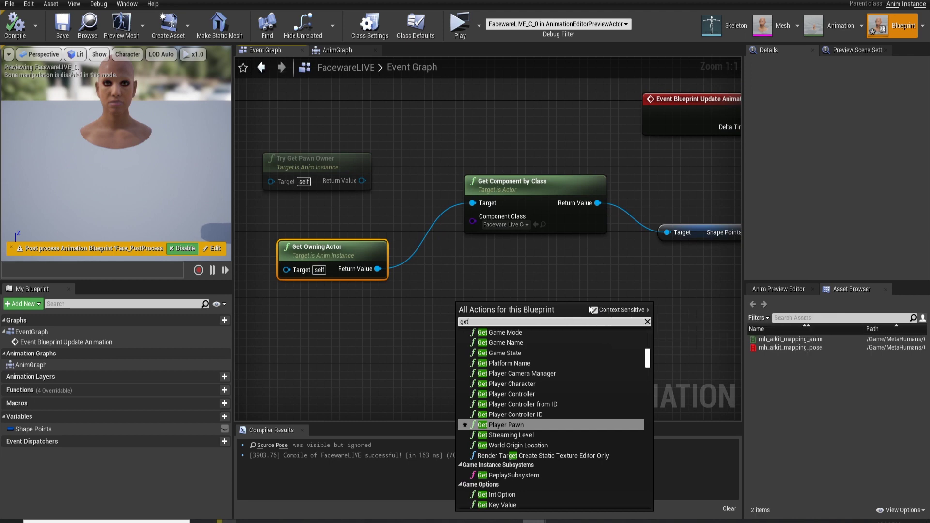
pyautogui.write(' owning')
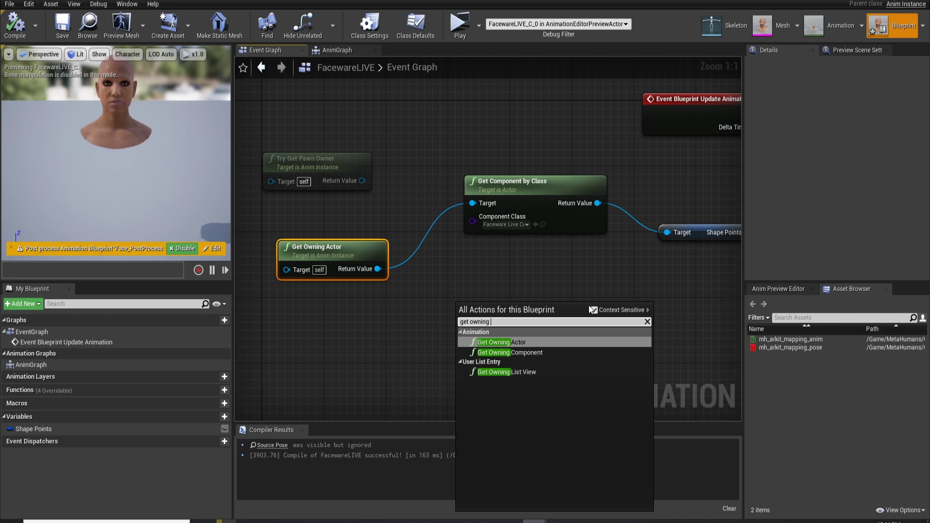
pyautogui.press('Return')
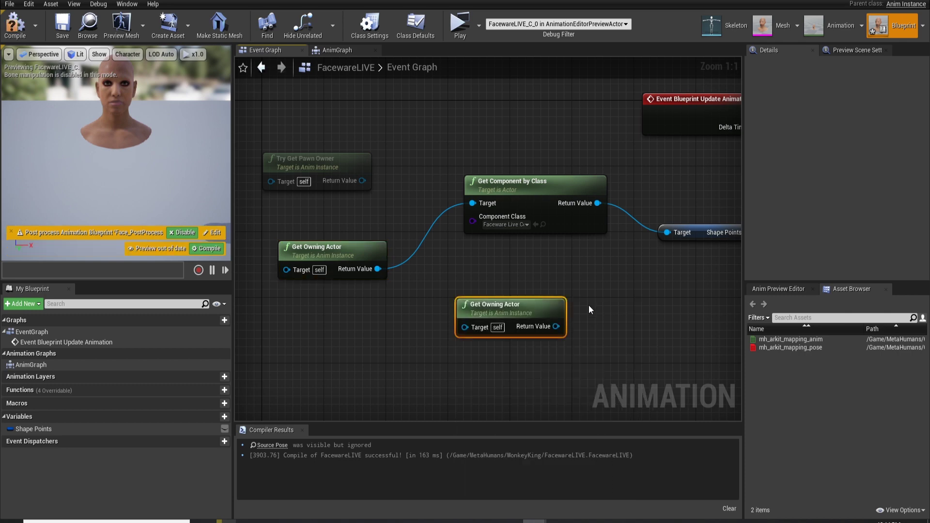
pyautogui.moveTo(530, 303); pyautogui.dragTo(491, 304)
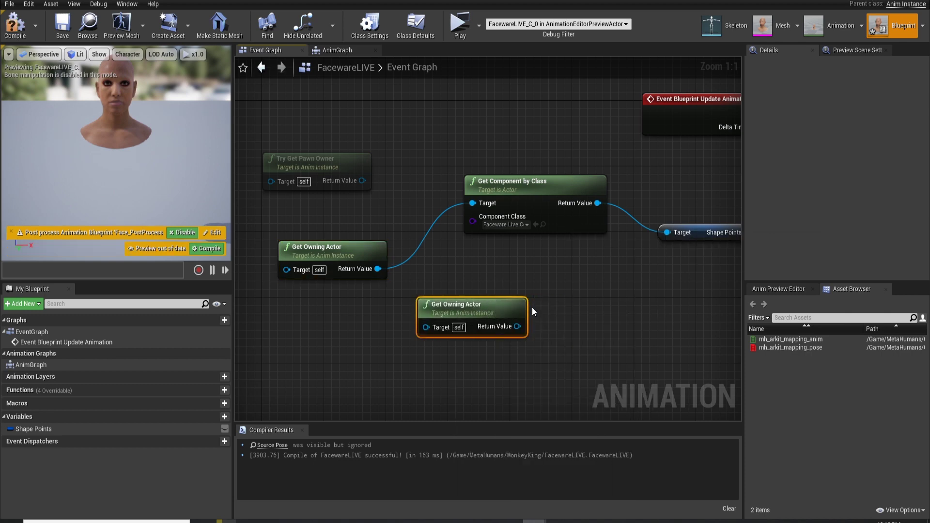
pyautogui.press('Delete')
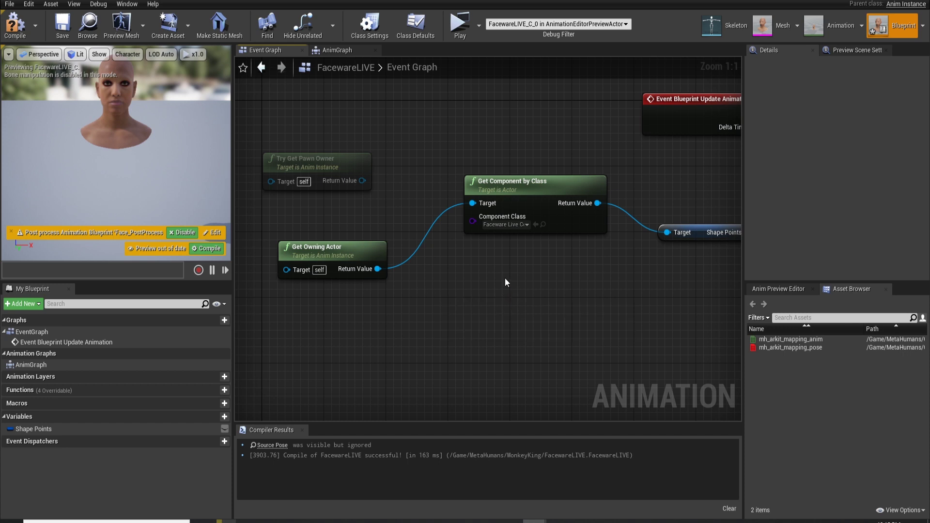
# Step: Search the Component Class choices of the Get Component by Class node for "faceware" and leave the selection as it is
pyautogui.click(517, 225)
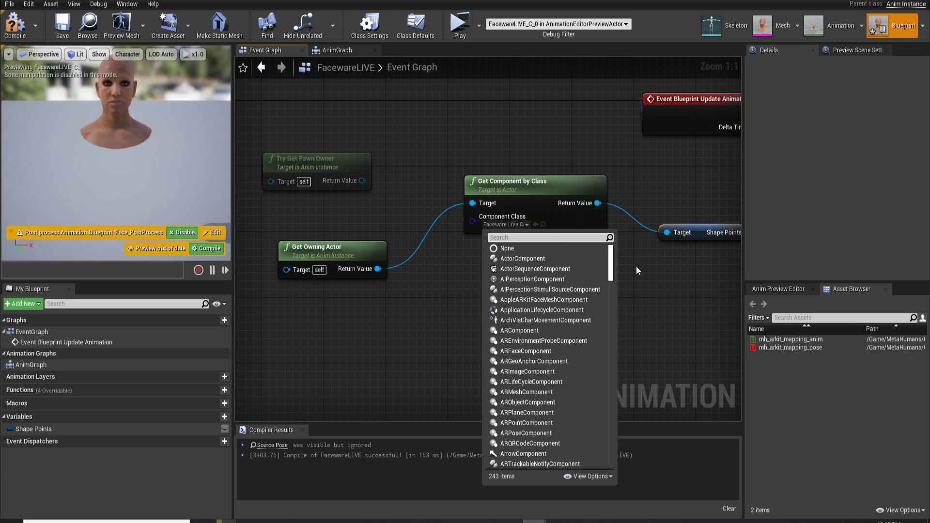
pyautogui.click(556, 224)
pyautogui.click(528, 226)
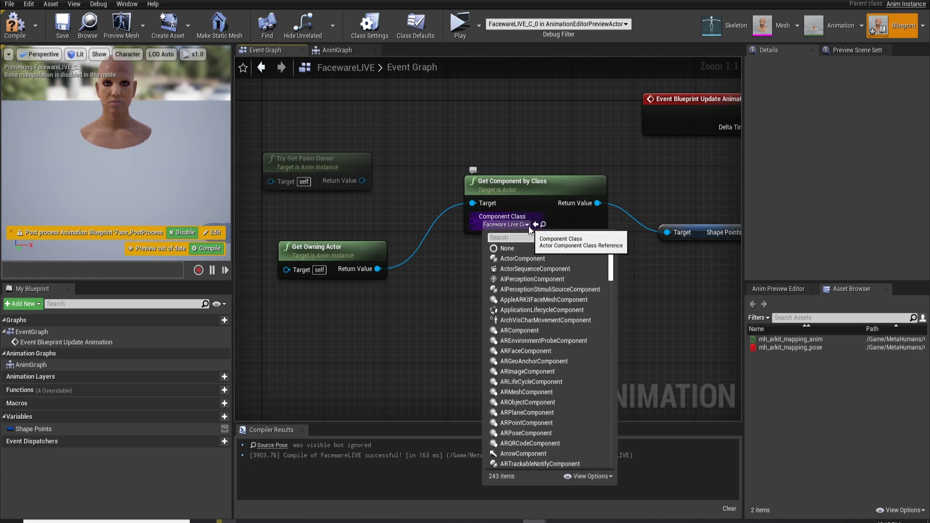
pyautogui.write('face')
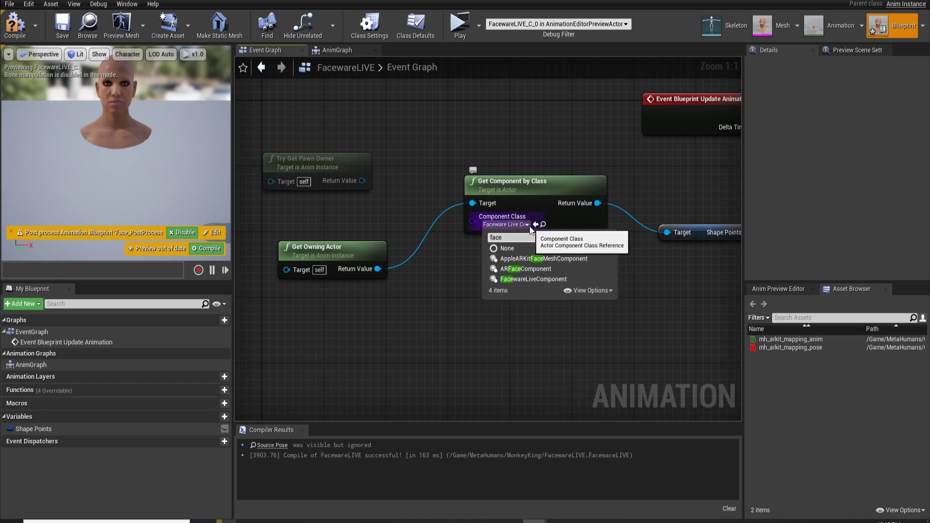
pyautogui.write('ware')
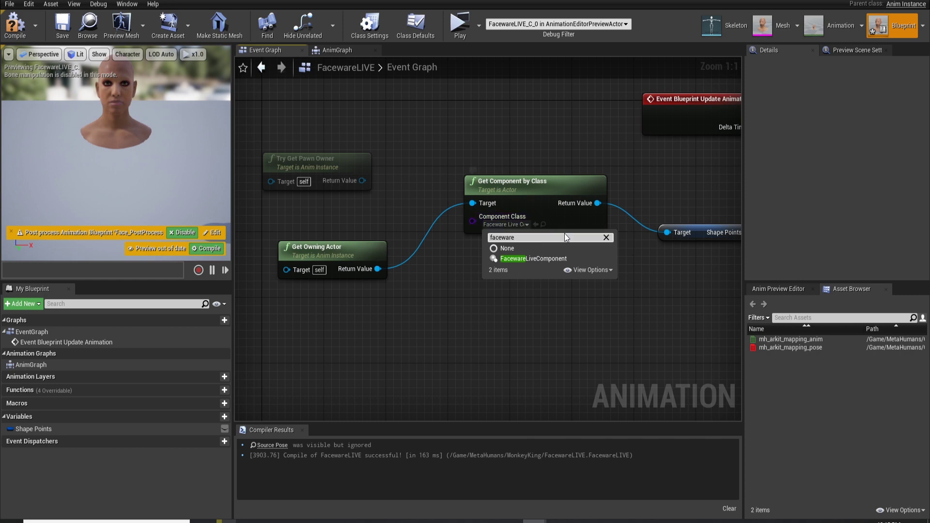
pyautogui.click(677, 312)
# Step: Undo the last node addition in the Event Graph
pyautogui.moveTo(667, 304); pyautogui.dragTo(515, 340, button='right')
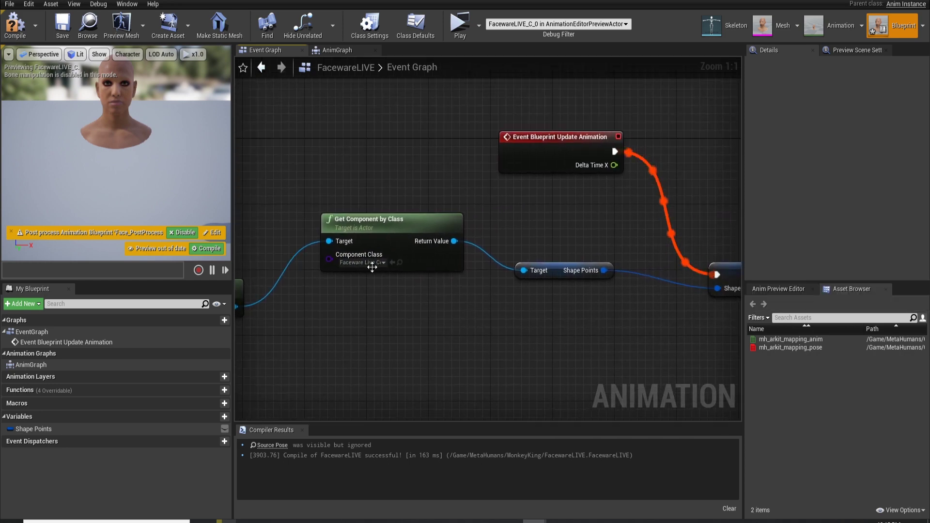
pyautogui.moveTo(461, 295); pyautogui.dragTo(347, 309, button='right')
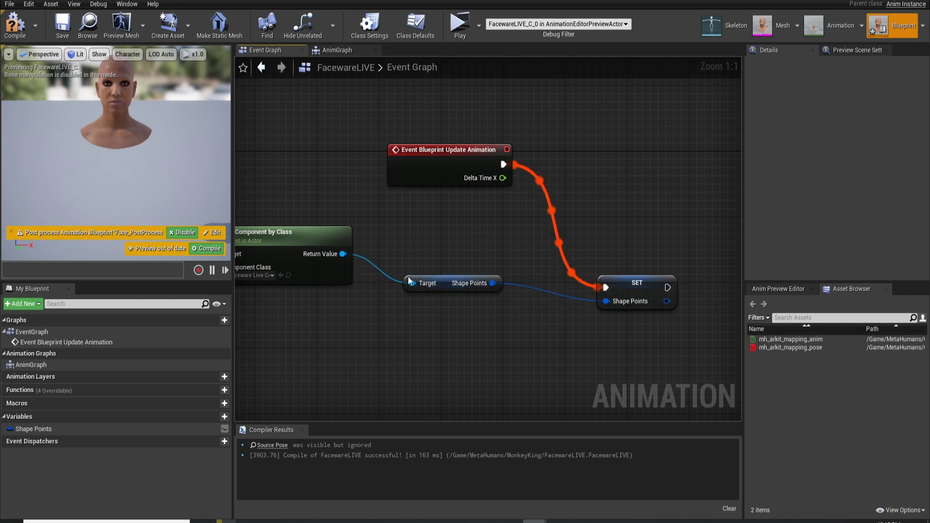
pyautogui.hotkey('ctrl', 'z')
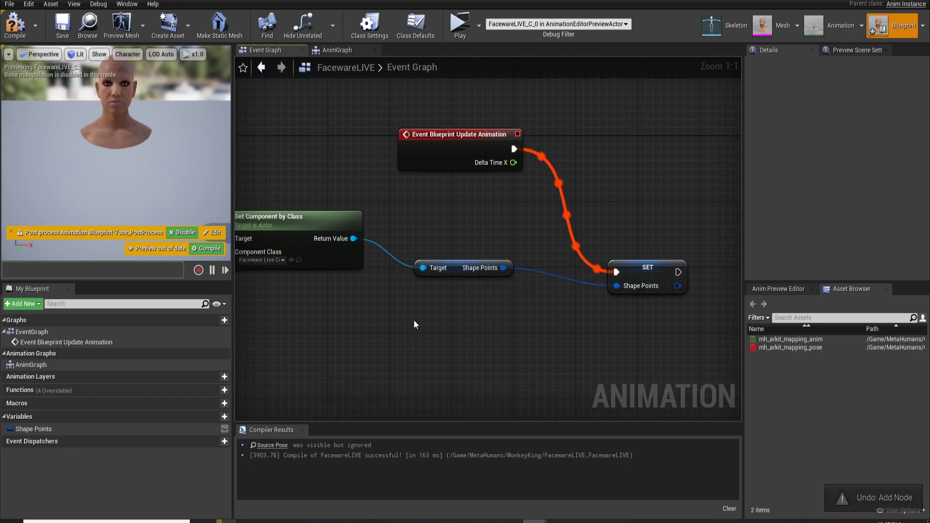
# Step: Add a second Get Shape Points node fed from the Return Value of Get Component by Class
pyautogui.scroll(-2, 413, 320)
pyautogui.moveTo(377, 332); pyautogui.dragTo(368, 313, button='right')
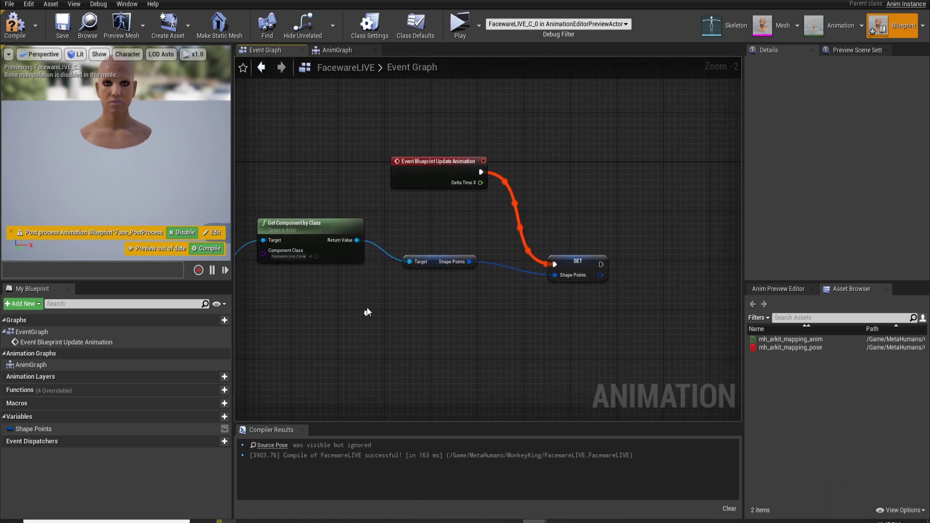
pyautogui.scroll(1, 386, 295)
pyautogui.moveTo(355, 232); pyautogui.dragTo(404, 315)
pyautogui.write('shape')
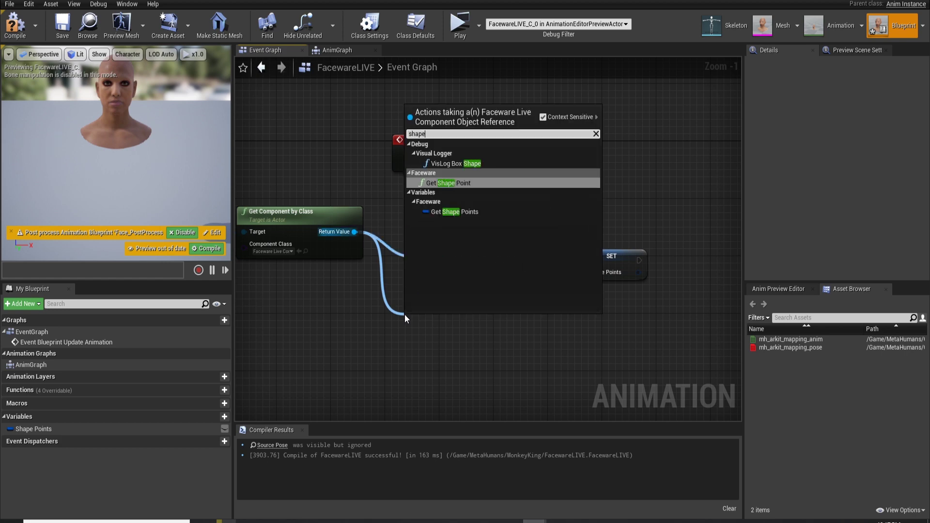
pyautogui.press('Down')
pyautogui.press('Return')
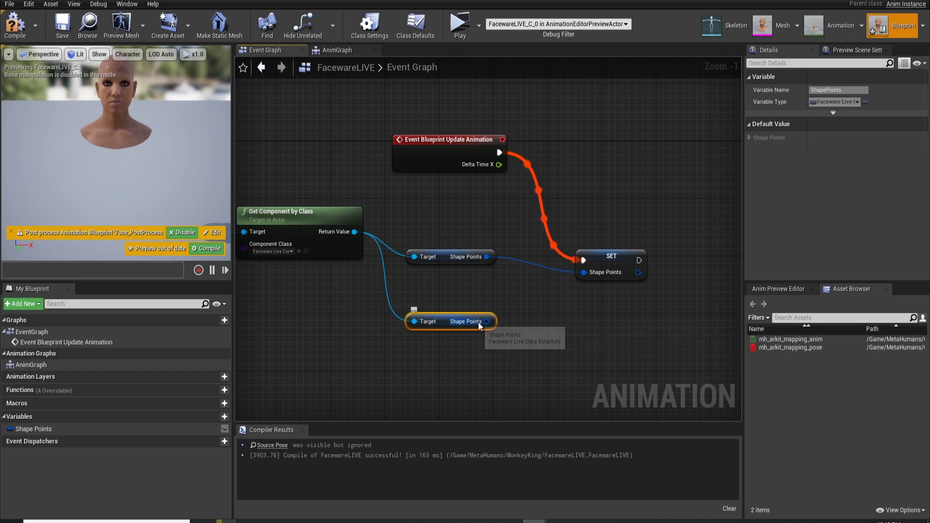
# Step: Promote the new Shape Points output to a variable, keeping its default name
pyautogui.rightClick(480, 321)
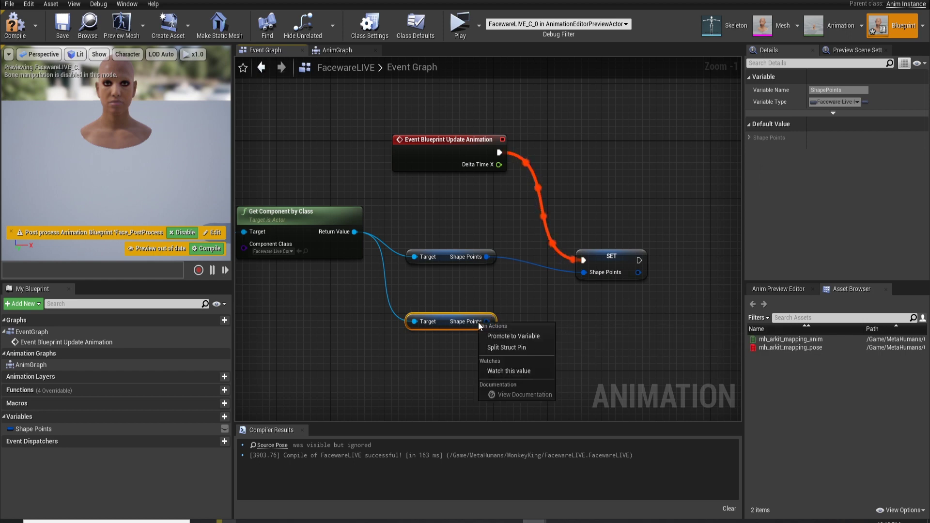
pyautogui.click(519, 337)
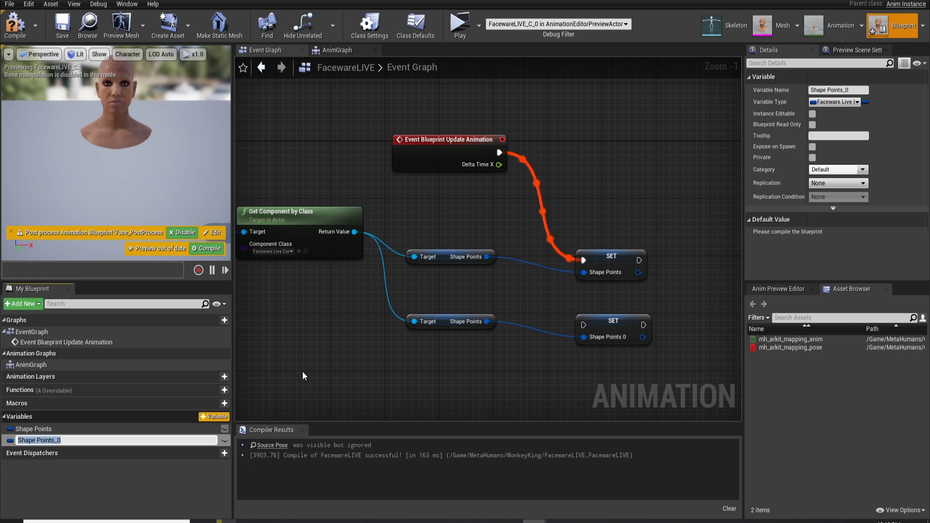
pyautogui.click(384, 345)
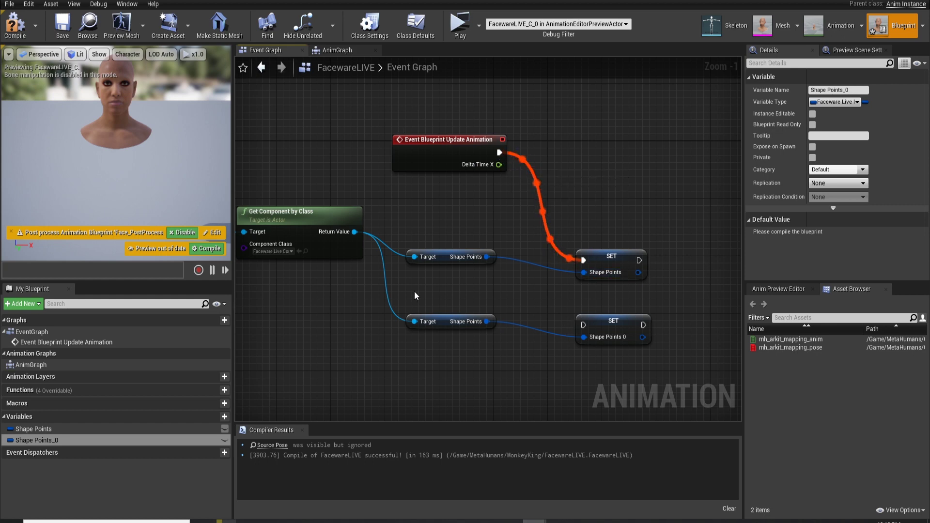
# Step: Delete the duplicate Shape Points getter, its SET node and the Shape Points_0 variable
pyautogui.moveTo(403, 286); pyautogui.dragTo(670, 381)
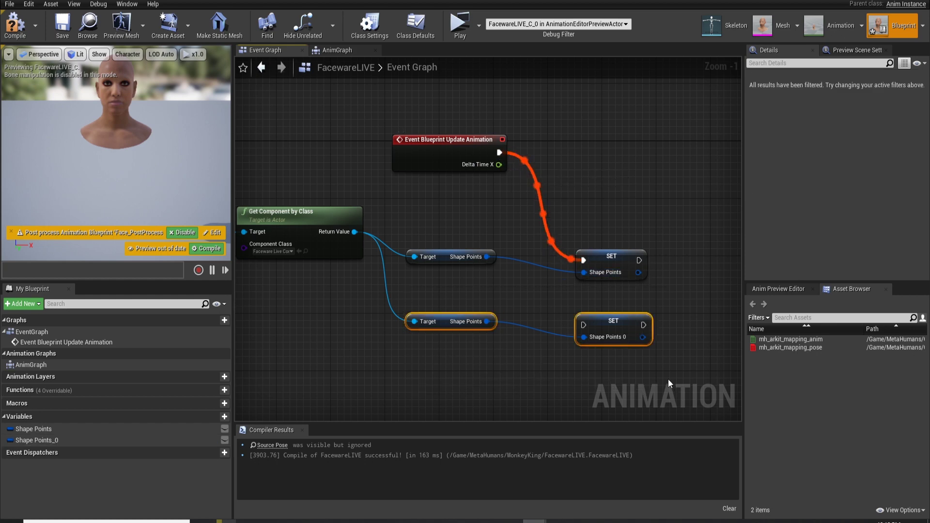
pyautogui.press('Delete')
pyautogui.click(94, 441)
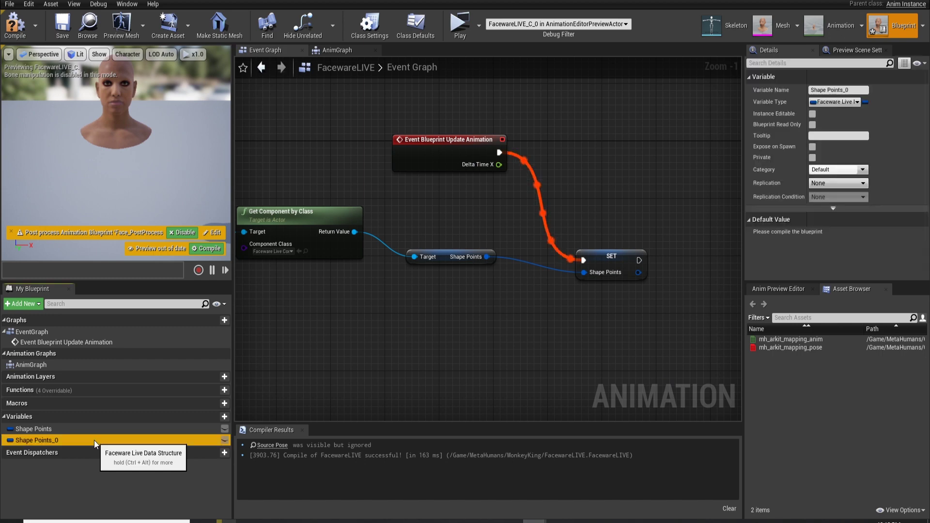
pyautogui.press('Delete')
# Step: Enlarge the Event Graph area by narrowing the preview column, and bring the whole node chain into view
pyautogui.scroll(1, 375, 332)
pyautogui.scroll(-2, 374, 333)
pyautogui.moveTo(375, 328); pyautogui.dragTo(540, 325, button='right')
pyautogui.scroll(1, 504, 291)
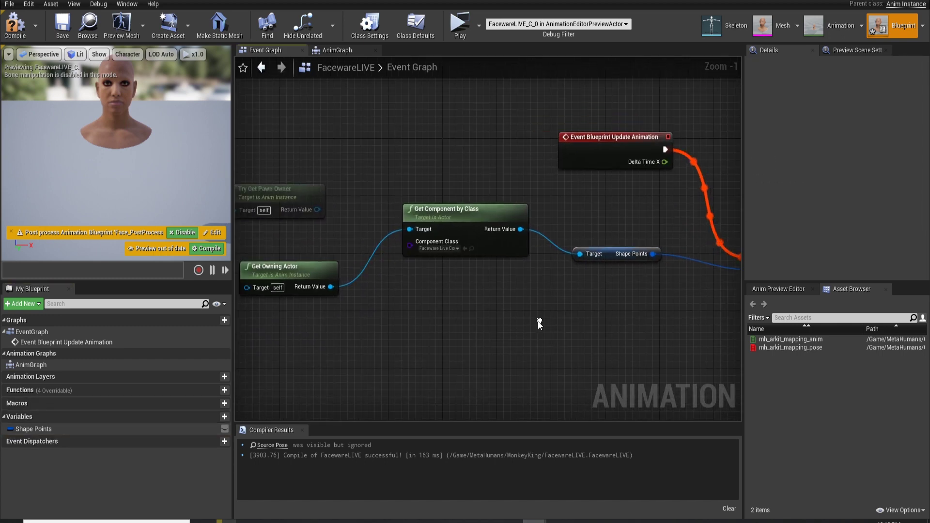
pyautogui.moveTo(234, 184); pyautogui.dragTo(113, 176)
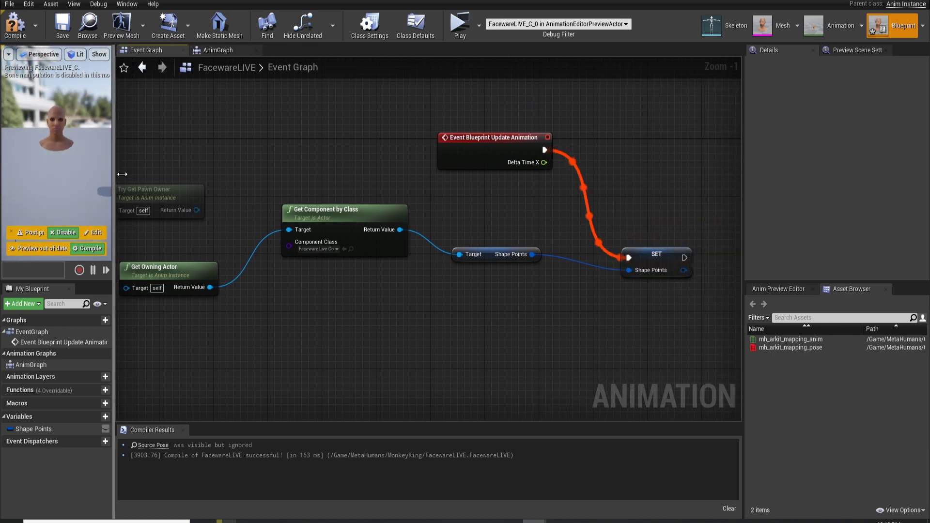
pyautogui.moveTo(485, 153); pyautogui.dragTo(517, 193, button='right')
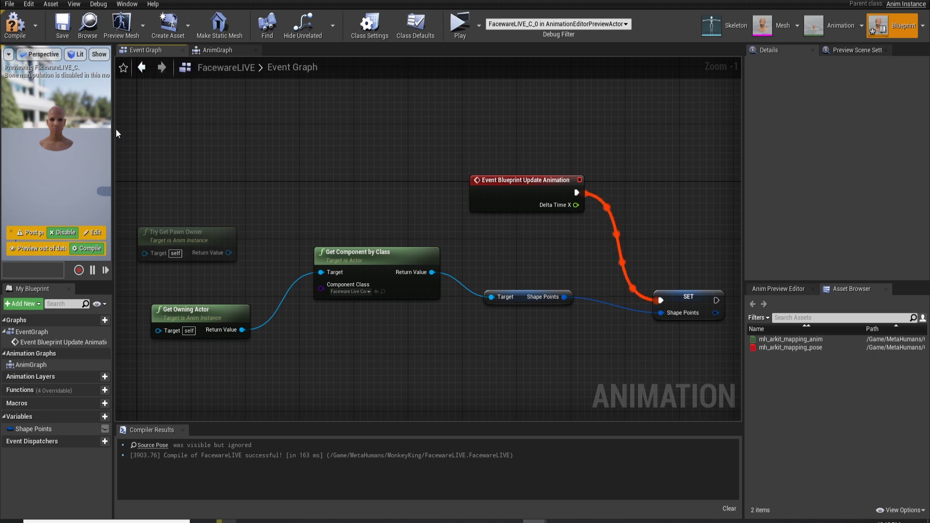
# Step: Show FacewareLIVE's AnimGraph and examine the connections from Break FacewareLiveData to the Modify Curve node
pyautogui.click(212, 51)
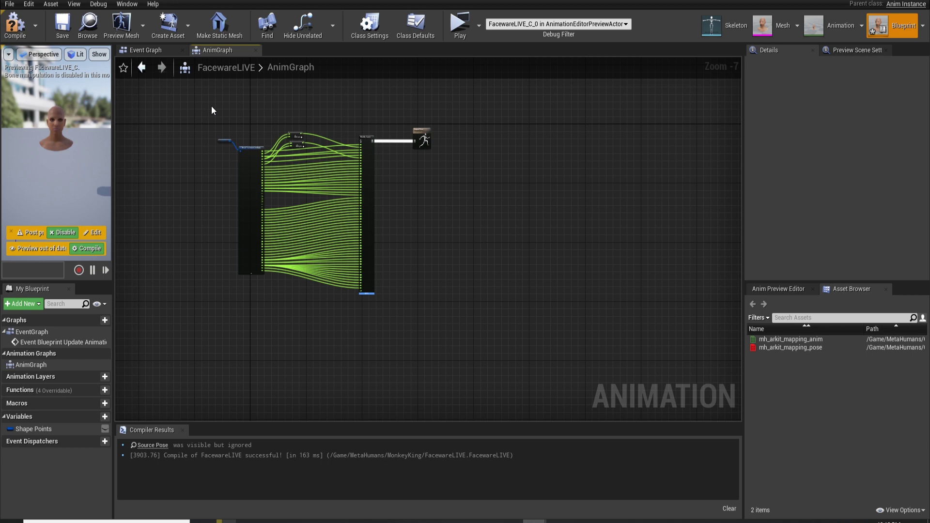
pyautogui.scroll(3, 213, 110)
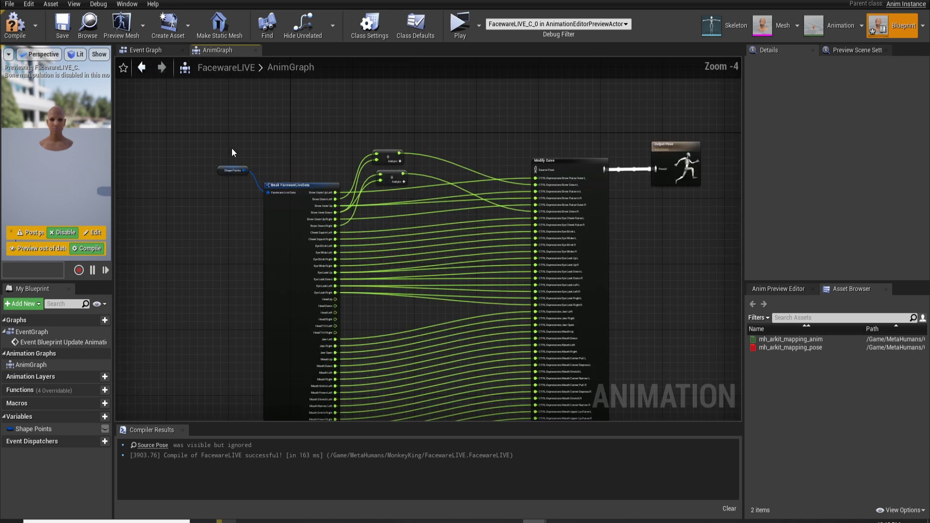
pyautogui.scroll(3, 199, 154)
pyautogui.moveTo(236, 150); pyautogui.dragTo(148, 72, button='right')
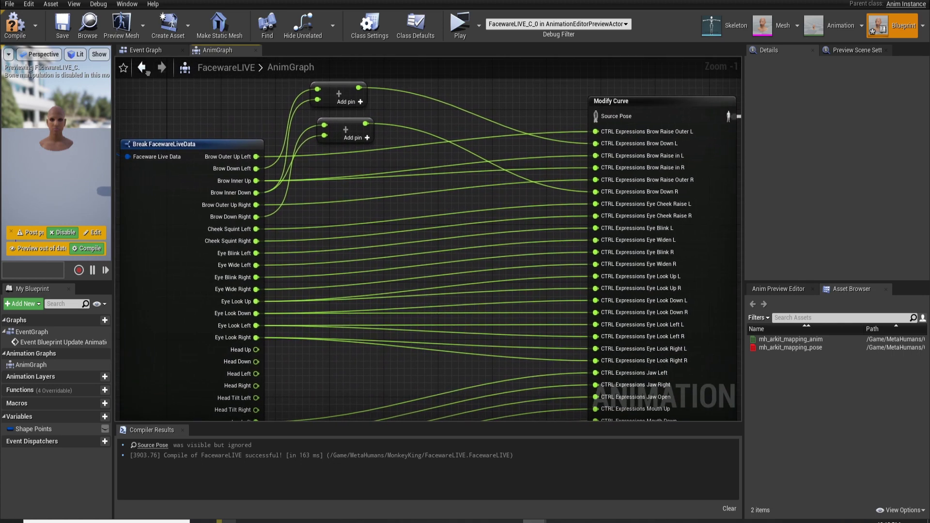
# Step: Examine the Modify Curve node's CTRL Expressions input pins and its link to the output pose
pyautogui.moveTo(206, 101); pyautogui.dragTo(220, 103, button='right')
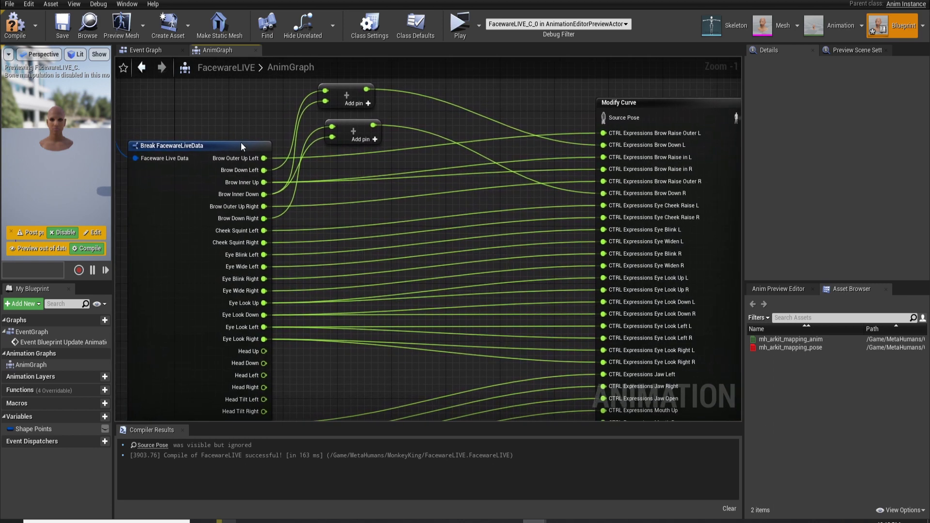
pyautogui.scroll(1, 239, 130)
pyautogui.scroll(-2, 239, 118)
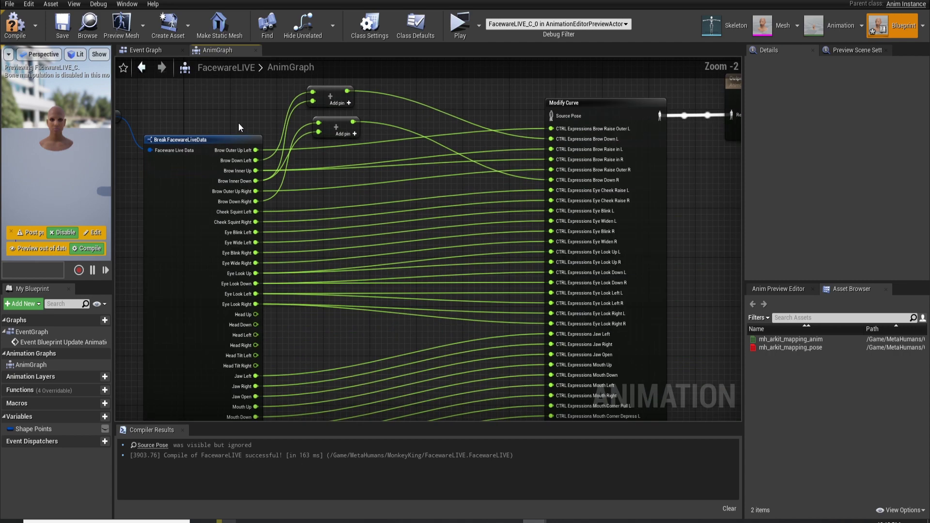
pyautogui.scroll(-1, 239, 127)
pyautogui.moveTo(243, 138); pyautogui.dragTo(194, 163, button='right')
pyautogui.scroll(3, 508, 201)
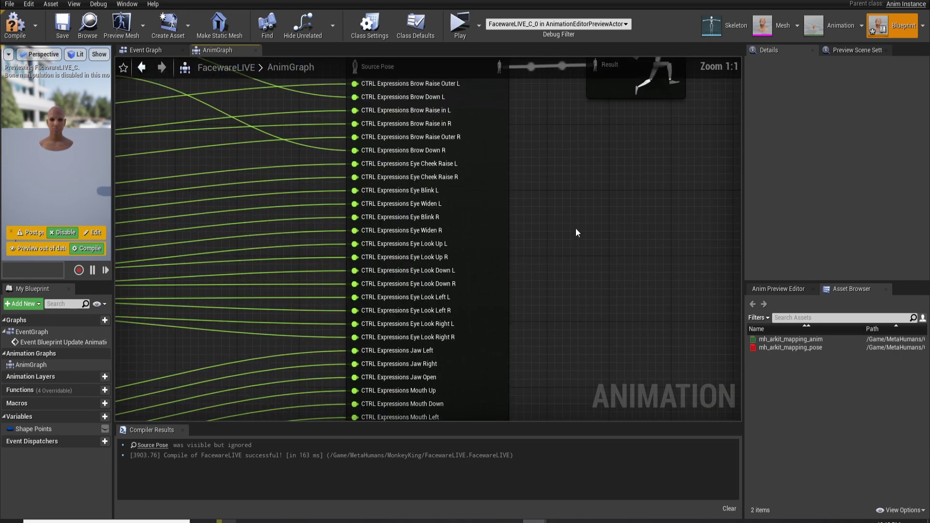
# Step: Duplicate the Shape Points getter and its Break FacewareLiveData node into an empty area of the AnimGraph
pyautogui.scroll(-4, 585, 191)
pyautogui.moveTo(564, 305); pyautogui.dragTo(528, 145, button='right')
pyautogui.scroll(-1, 583, 282)
pyautogui.scroll(-1, 581, 357)
pyautogui.moveTo(477, 225); pyautogui.dragTo(443, 97, button='right')
pyautogui.moveTo(221, 131); pyautogui.dragTo(339, 338)
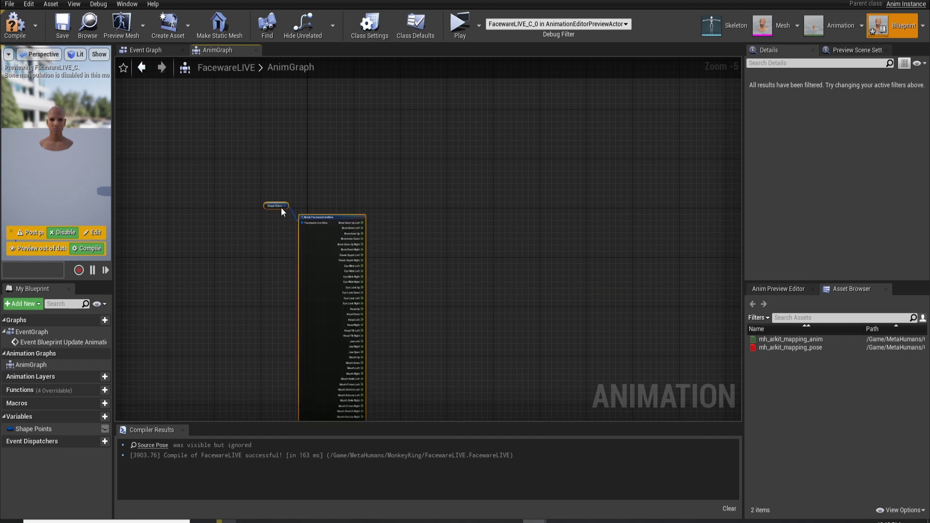
# Step: Add a Modify Curve node in the empty space beside the duplicated Break FacewareLiveData node
pyautogui.moveTo(434, 255); pyautogui.dragTo(277, 180, button='right')
pyautogui.rightClick(330, 167)
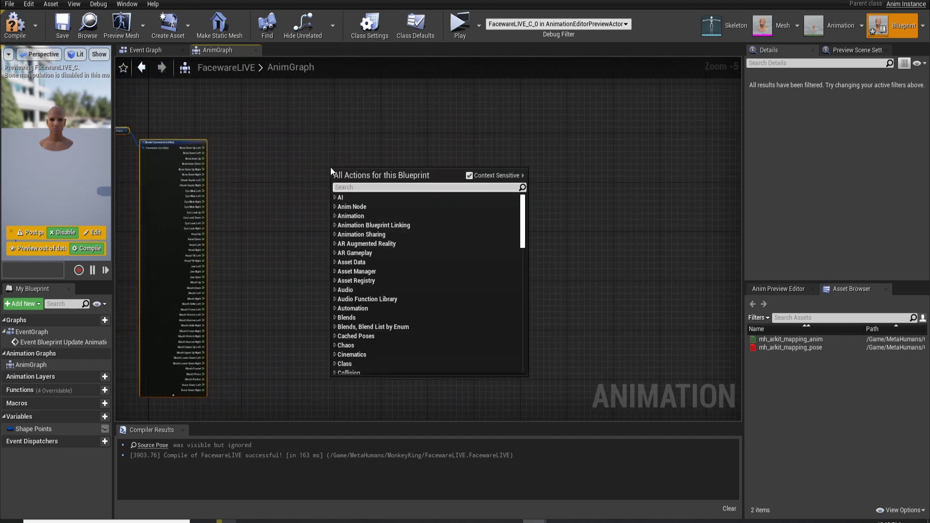
pyautogui.write('mod')
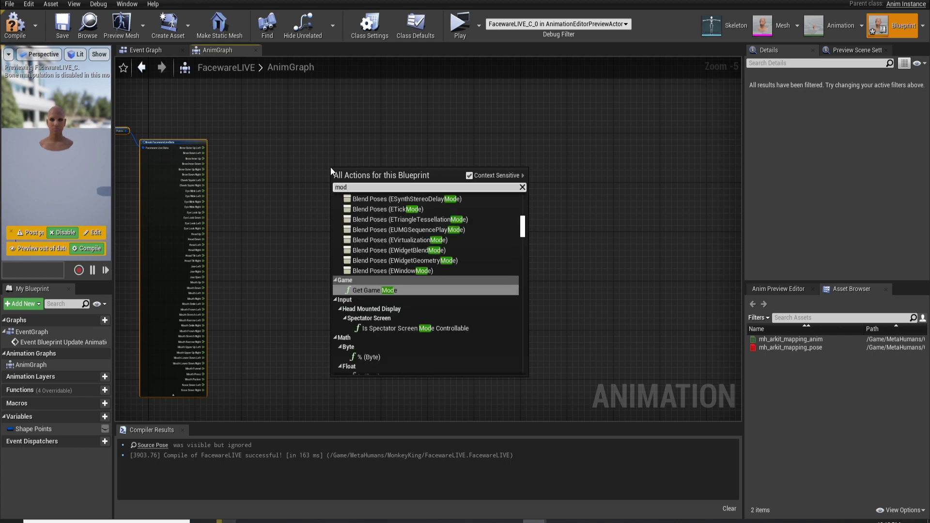
pyautogui.write('if')
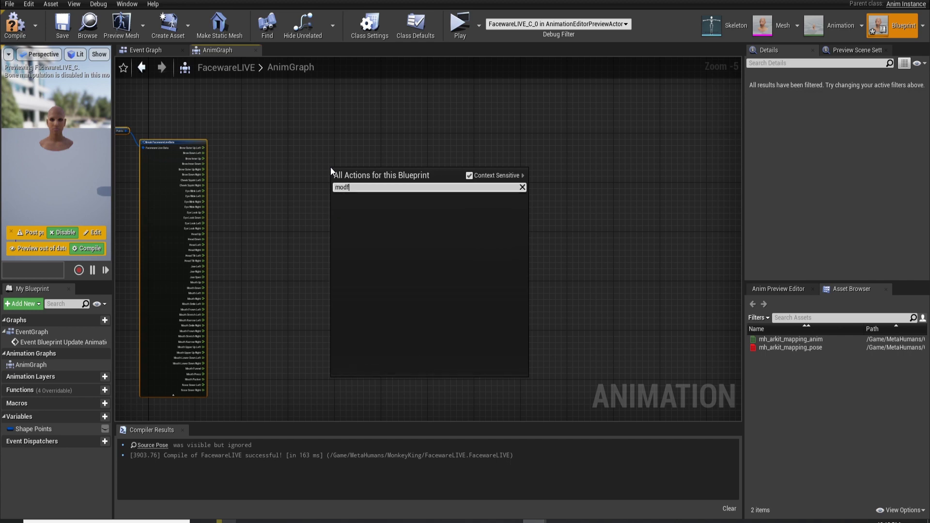
pyautogui.press('Return')
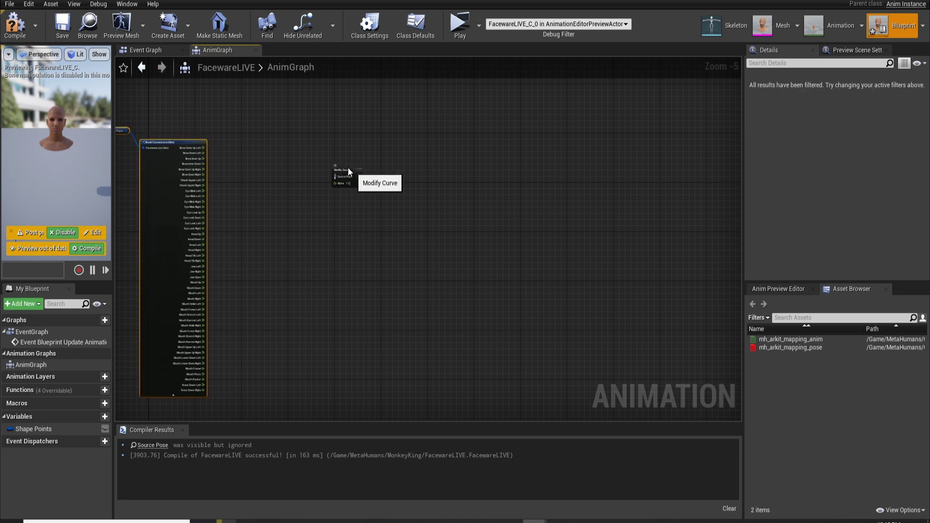
pyautogui.moveTo(350, 169); pyautogui.dragTo(318, 150)
pyautogui.scroll(2, 334, 191)
pyautogui.moveTo(341, 198); pyautogui.dragTo(437, 294, button='right')
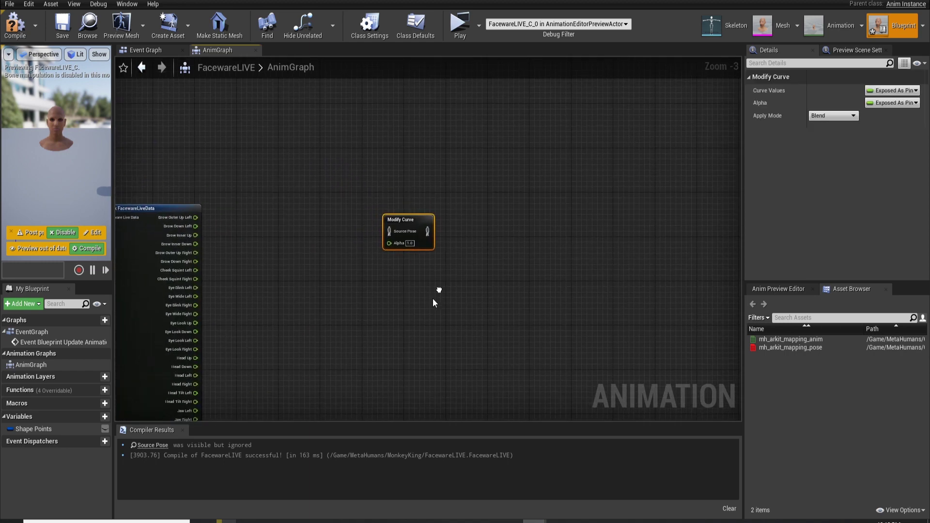
pyautogui.scroll(2, 424, 290)
pyautogui.moveTo(356, 205); pyautogui.dragTo(328, 198)
pyautogui.moveTo(343, 292); pyautogui.dragTo(399, 311, button='right')
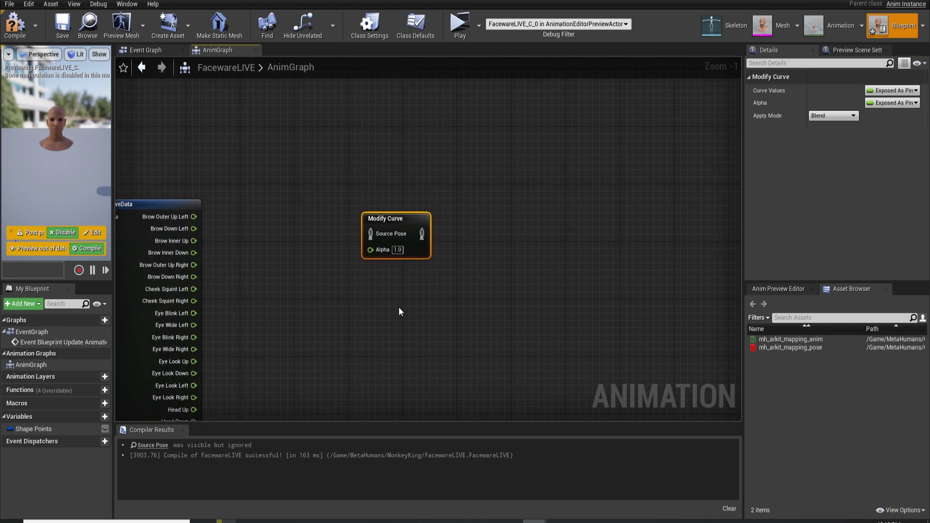
# Step: Add a curve pin for CTRL_expressions_browRaiseOuterL to the new Modify Curve node
pyautogui.rightClick(417, 251)
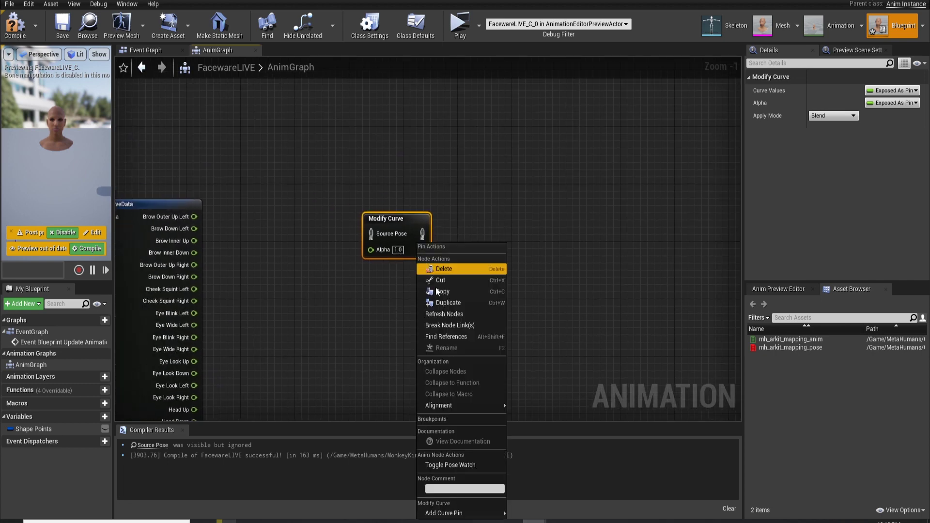
pyautogui.moveTo(450, 513)
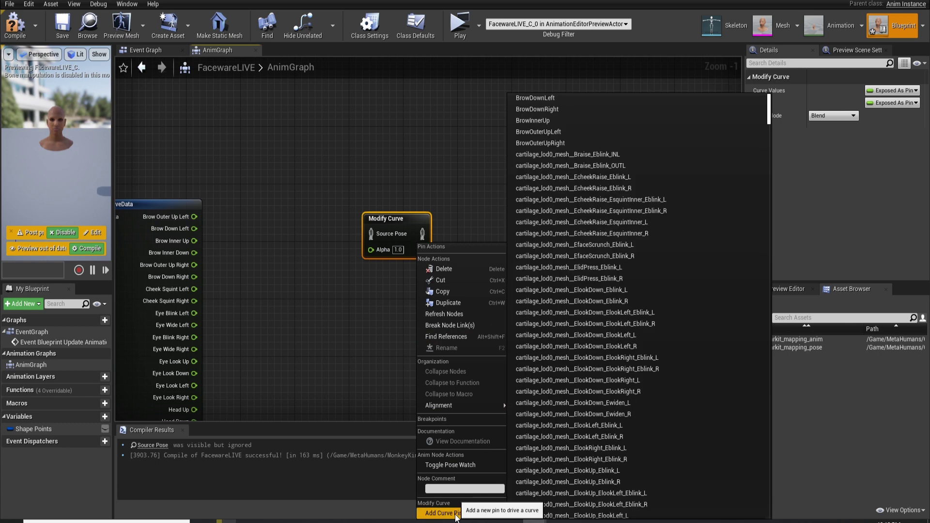
pyautogui.write('brow')
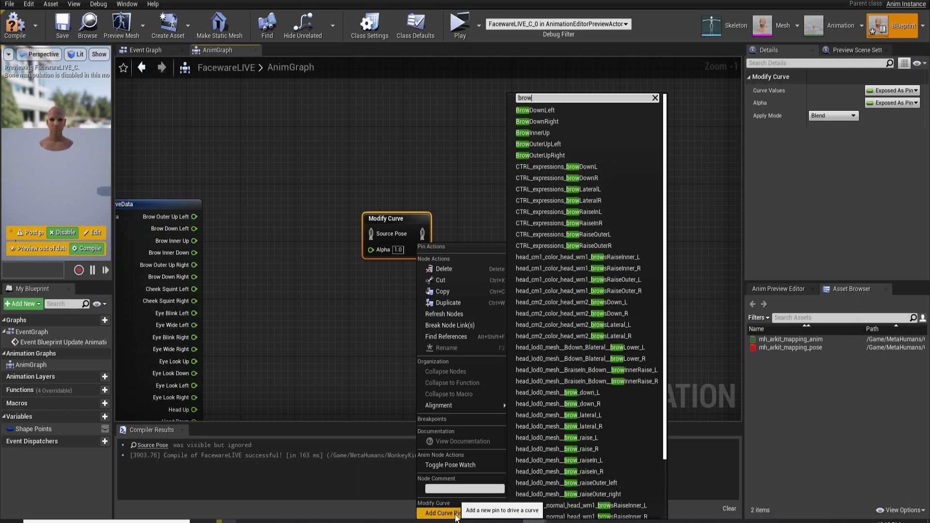
pyautogui.write('o')
pyautogui.press('BackSpace')
pyautogui.write('o')
pyautogui.press('BackSpace')
pyautogui.write('s')
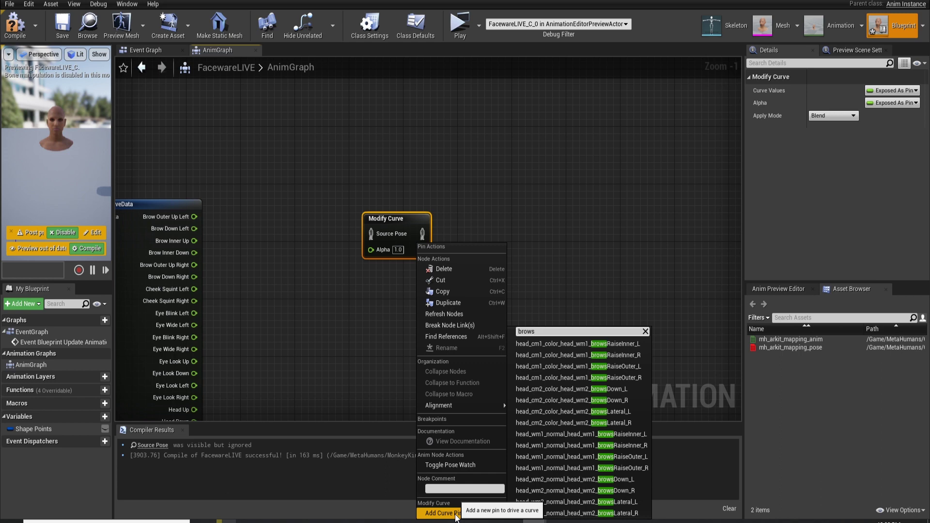
pyautogui.click(455, 518)
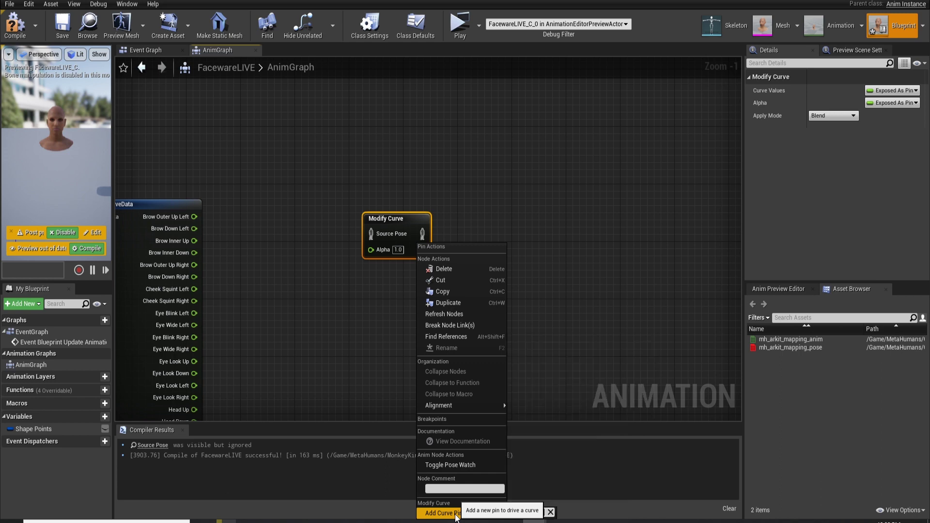
pyautogui.write('raiseOuter')
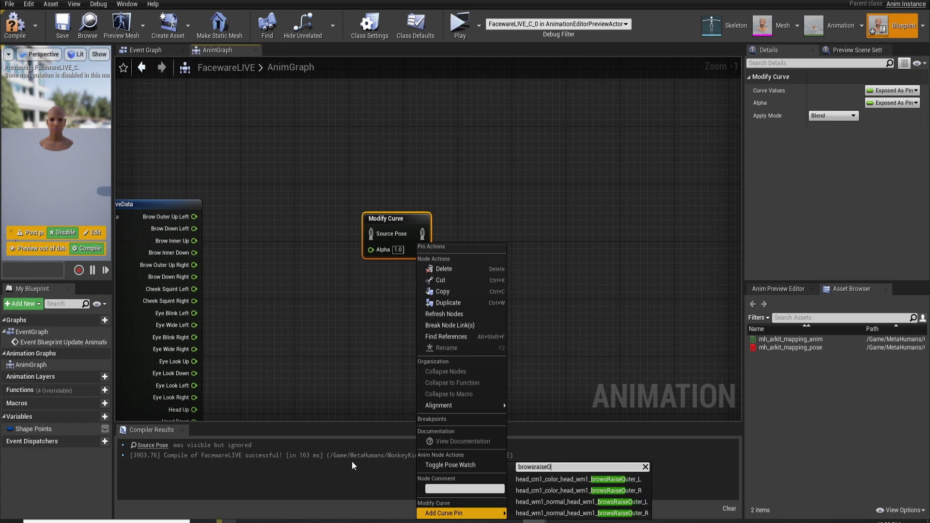
pyautogui.press('BackSpace')
pyautogui.press('BackSpace')
pyautogui.press('BackSpace')
pyautogui.press('BackSpace')
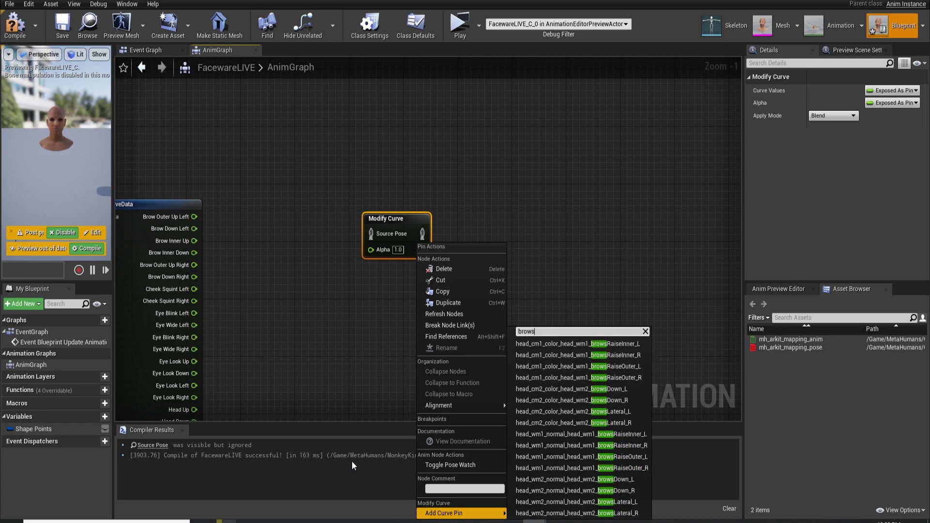
pyautogui.press('BackSpace')
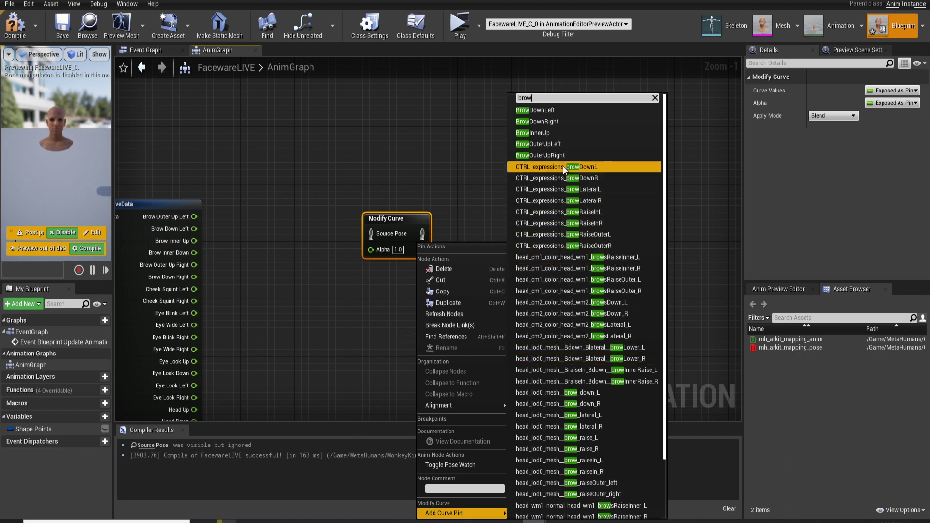
pyautogui.click(571, 234)
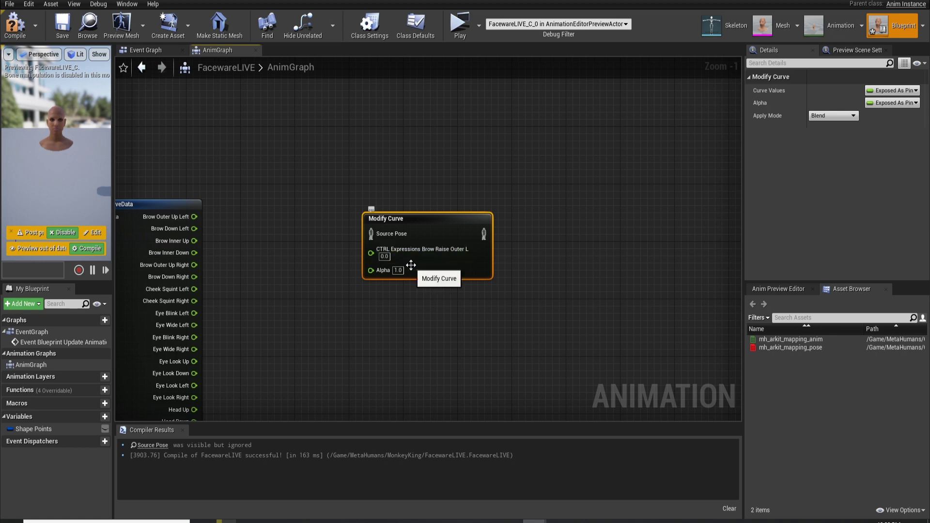
# Step: Go back to the original connected node chain and enlarge the graph area by shortening the Compiler Results pane
pyautogui.scroll(-2, 426, 298)
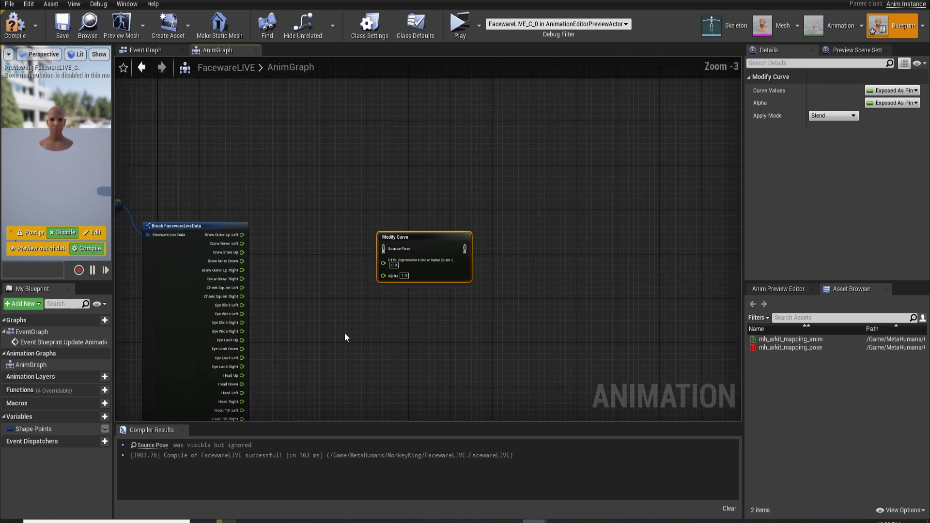
pyautogui.moveTo(316, 327); pyautogui.dragTo(402, 266, button='right')
pyautogui.scroll(-1, 411, 333)
pyautogui.scroll(-1, 376, 295)
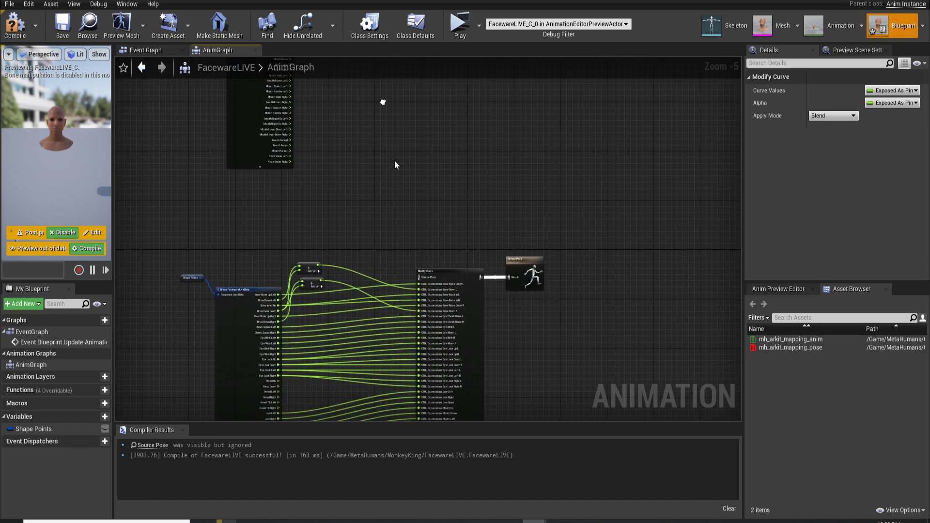
pyautogui.moveTo(394, 164); pyautogui.dragTo(392, 74, button='right')
pyautogui.scroll(3, 379, 196)
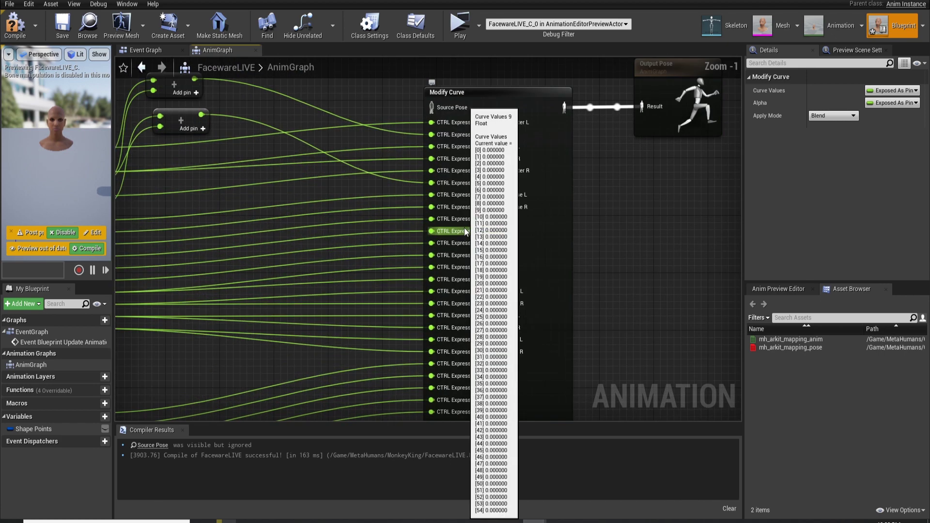
pyautogui.moveTo(580, 247); pyautogui.dragTo(597, 219, button='right')
pyautogui.moveTo(620, 424); pyautogui.dragTo(620, 460)
pyautogui.moveTo(622, 344); pyautogui.dragTo(647, 411, button='right')
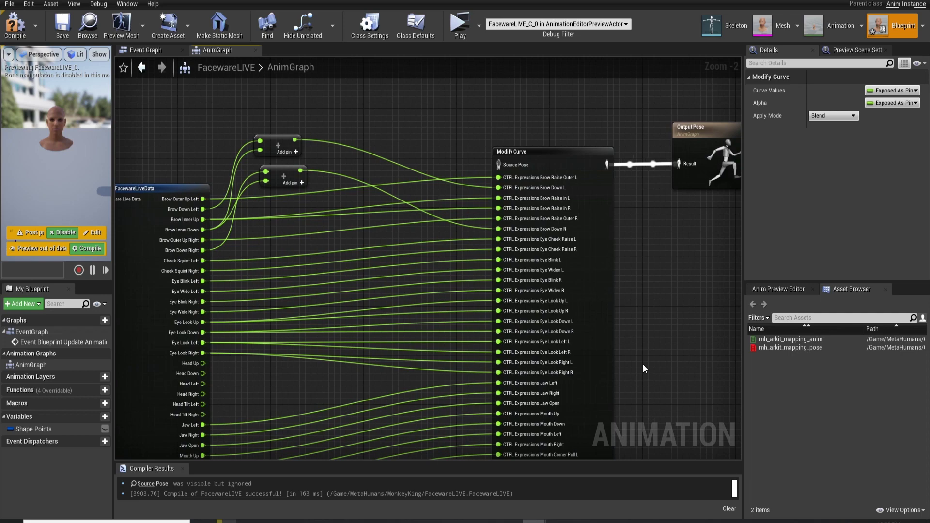
# Step: Read through the original Modify Curve node's curve pins, from the brow expressions through eyes, jaw and mouth to the nose wrinkles
pyautogui.scroll(2, 643, 364)
pyautogui.moveTo(624, 383); pyautogui.dragTo(627, 379, button='right')
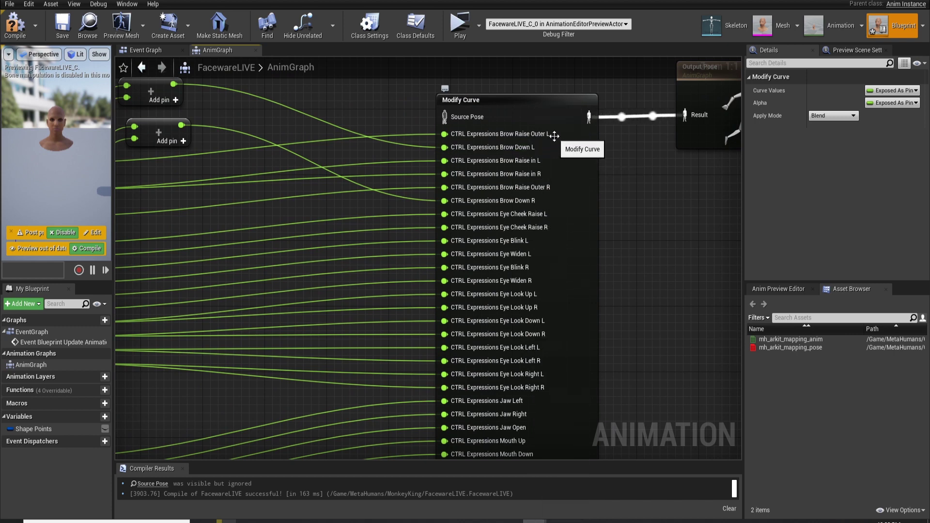
pyautogui.moveTo(625, 290); pyautogui.dragTo(618, 238, button='right')
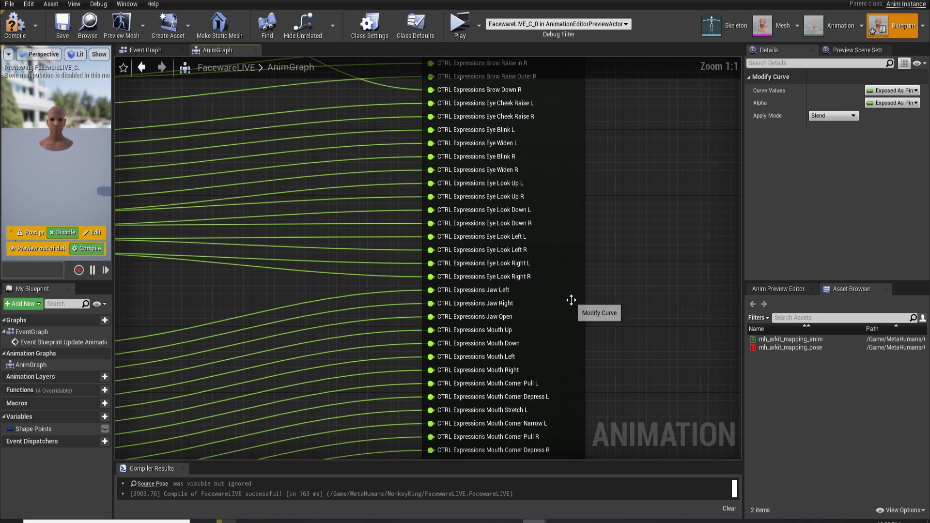
pyautogui.moveTo(620, 274); pyautogui.dragTo(575, 203, button='right')
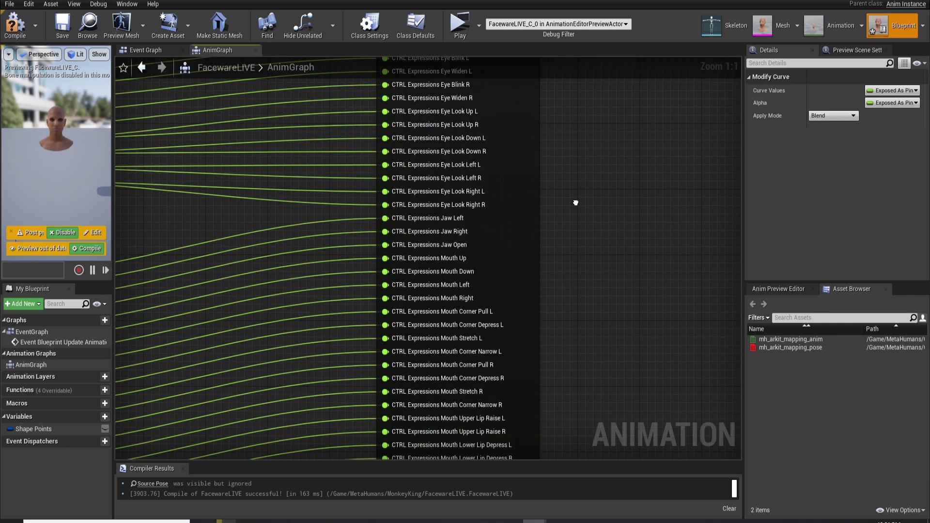
pyautogui.scroll(3, 554, 227)
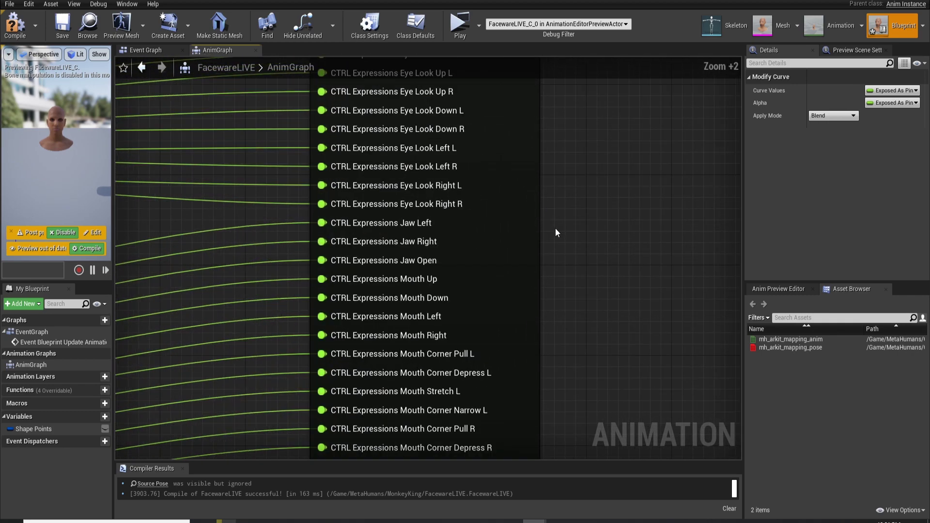
pyautogui.scroll(1, 559, 222)
pyautogui.moveTo(559, 223); pyautogui.dragTo(601, 261, button='right')
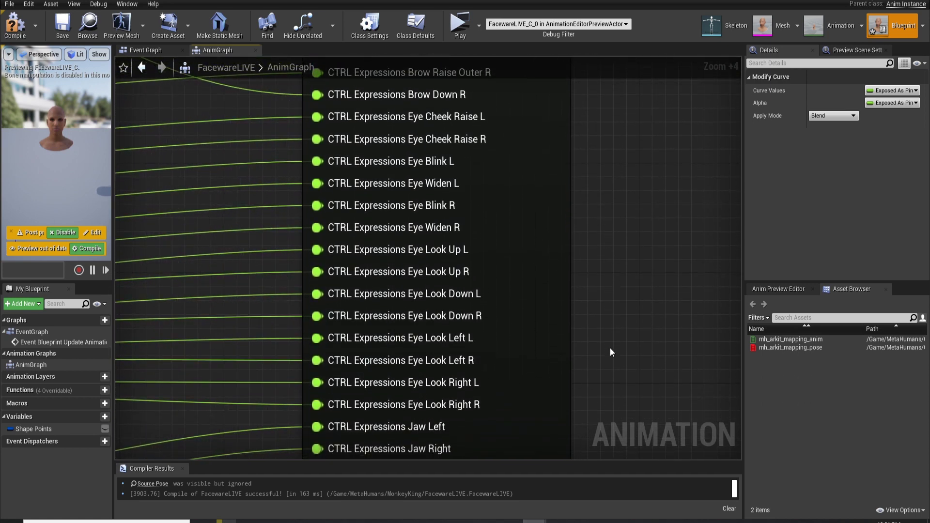
pyautogui.moveTo(610, 352); pyautogui.dragTo(608, 289, button='right')
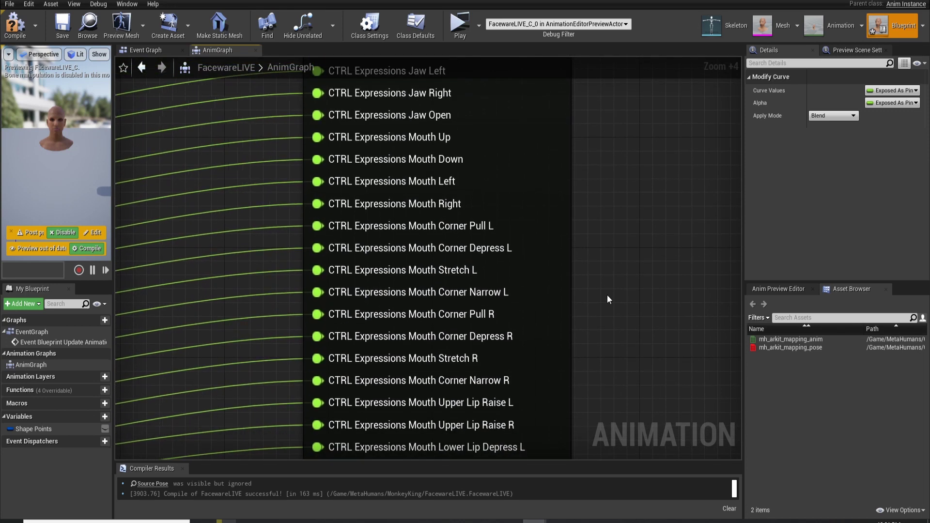
pyautogui.moveTo(600, 339); pyautogui.dragTo(599, 193, button='right')
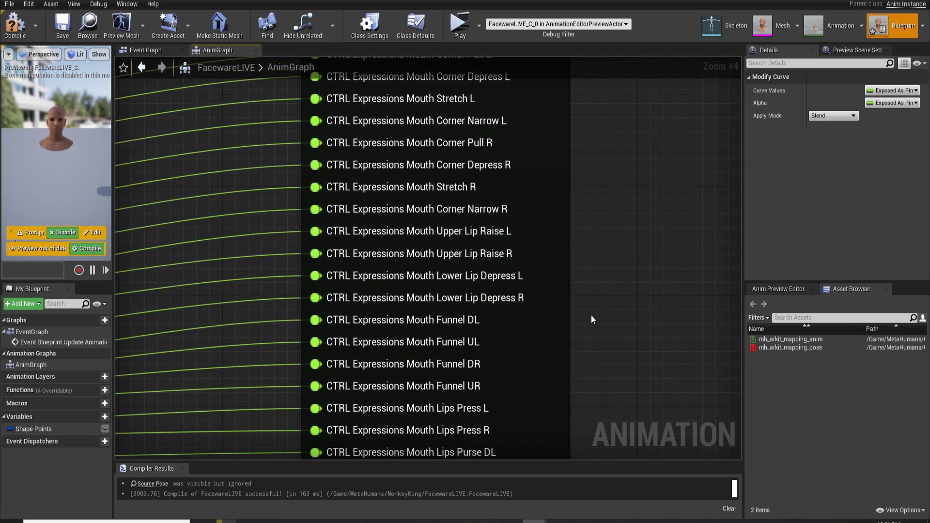
pyautogui.moveTo(590, 389); pyautogui.dragTo(591, 152, button='right')
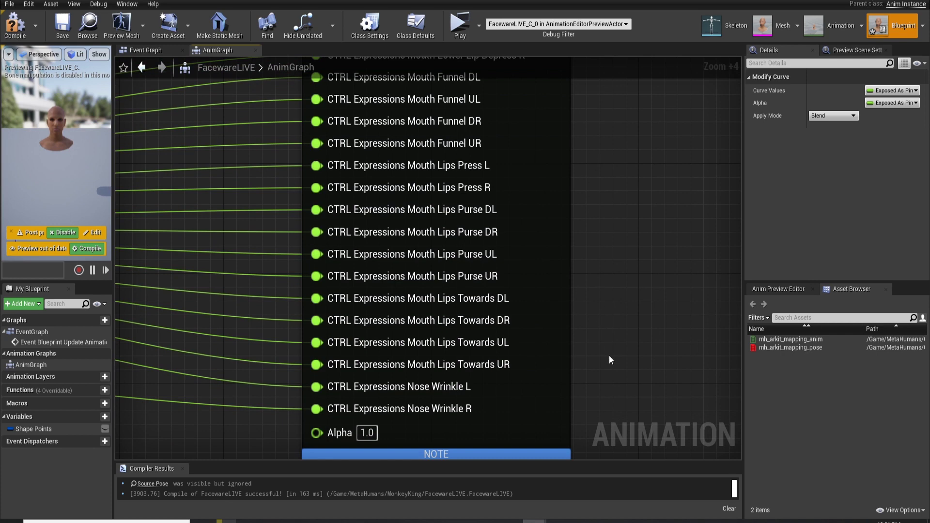
# Step: View the original node chain as a whole and examine the two Add nodes feeding the Brow Down pins
pyautogui.scroll(-2, 608, 354)
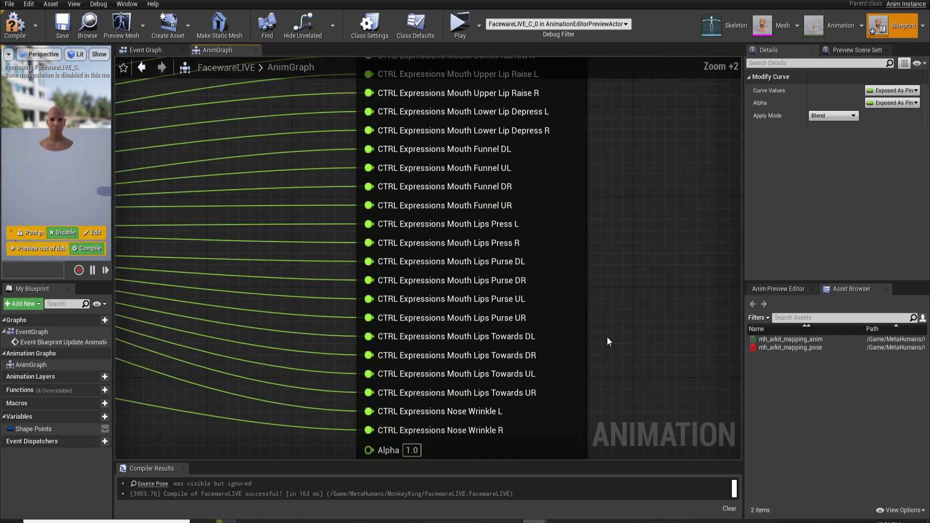
pyautogui.scroll(-7, 538, 303)
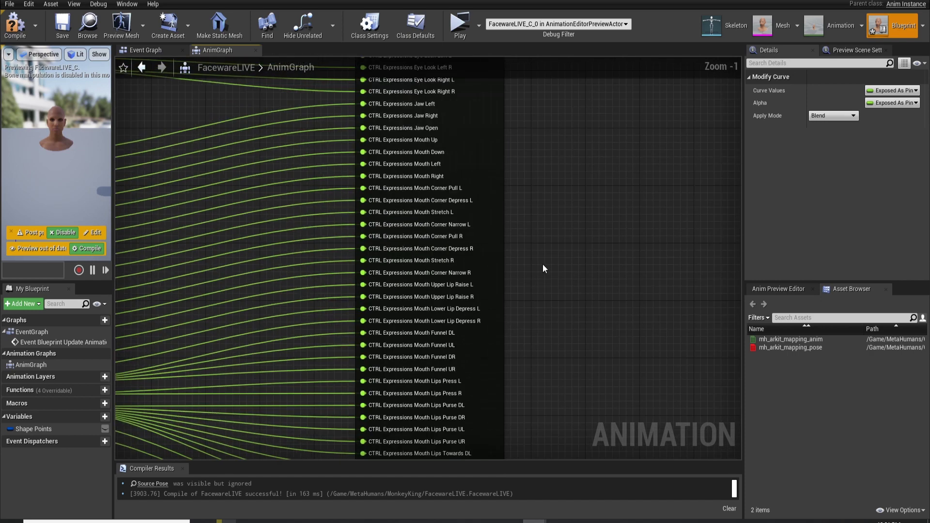
pyautogui.moveTo(558, 248); pyautogui.dragTo(530, 327, button='right')
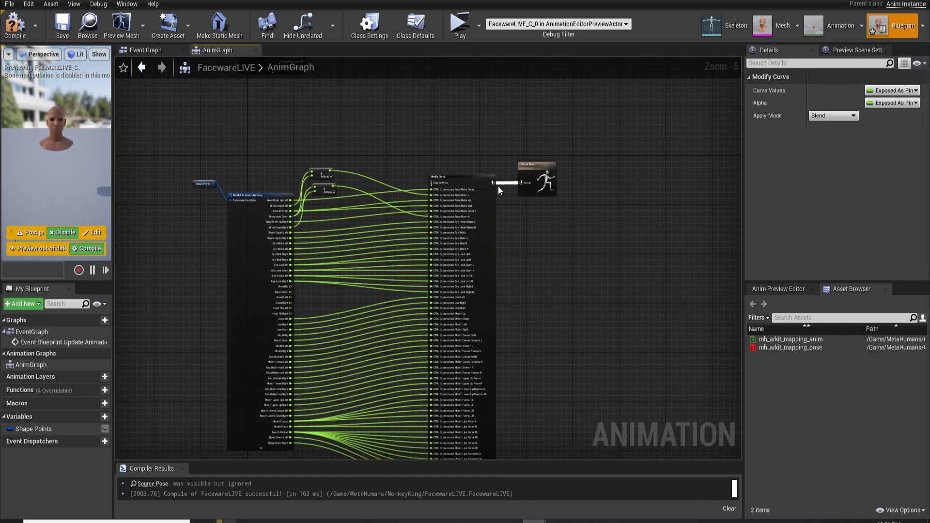
pyautogui.scroll(4, 299, 285)
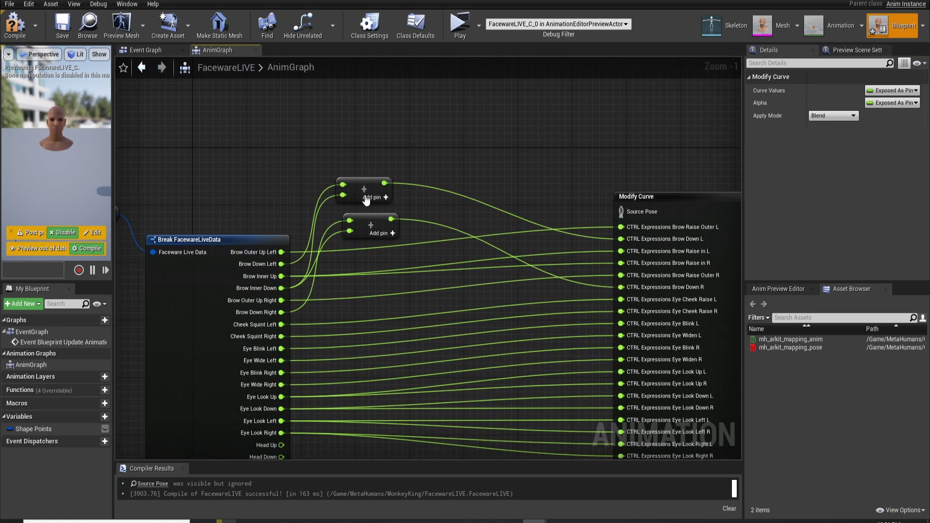
# Step: Place a float + float node above the two existing Add nodes, reposition it, and delete it again
pyautogui.rightClick(359, 152)
pyautogui.write('float')
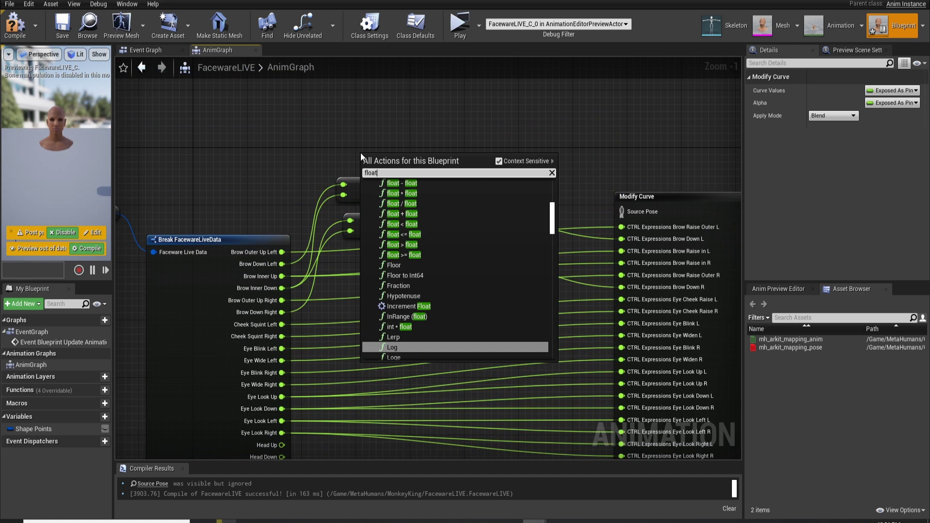
pyautogui.click(426, 211)
pyautogui.moveTo(401, 162); pyautogui.dragTo(376, 121)
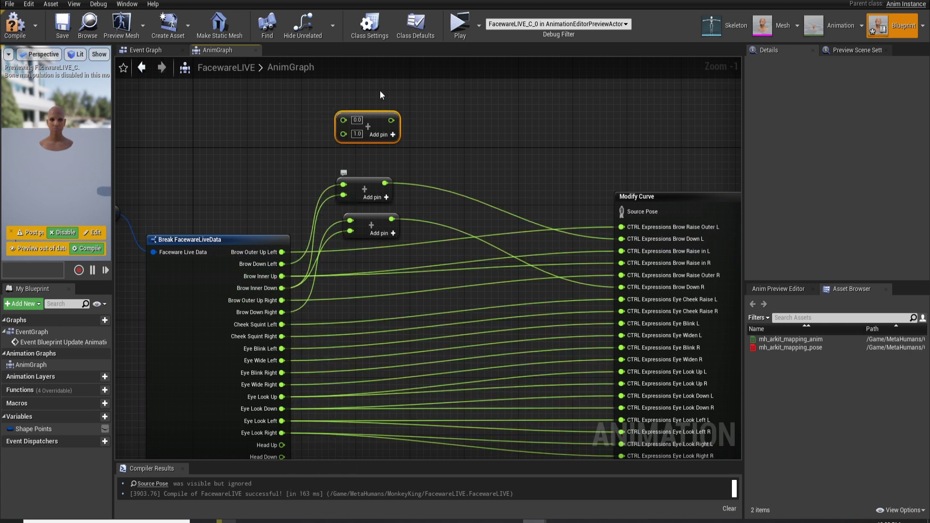
pyautogui.moveTo(375, 120); pyautogui.dragTo(422, 134)
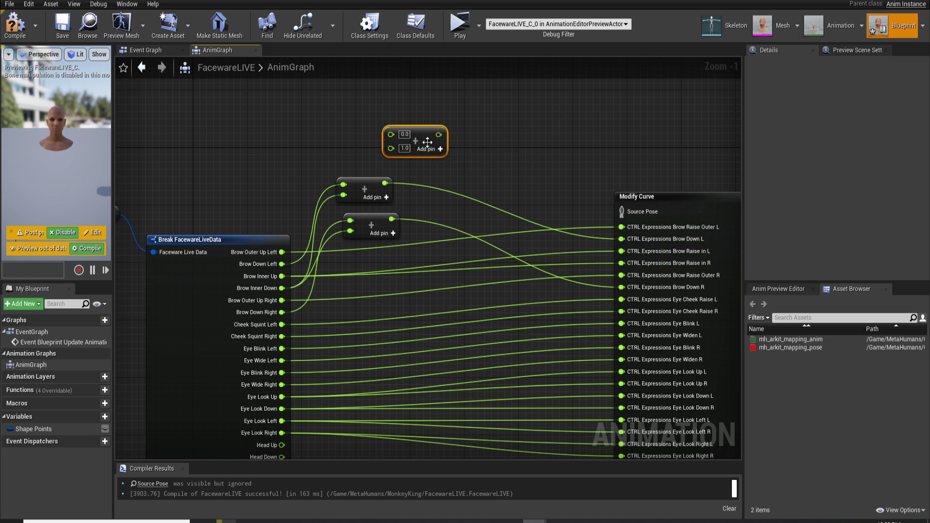
pyautogui.press('Delete')
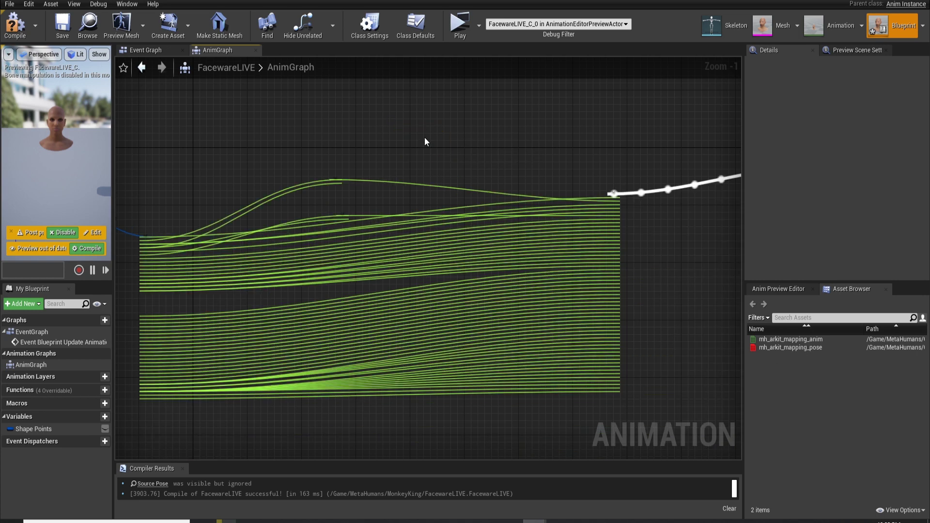
# Step: Examine how the Break FacewareLiveData outputs map to the Modify Curve pins from brows to nose, and check the Event Graph
pyautogui.scroll(1, 426, 150)
pyautogui.scroll(-1, 427, 156)
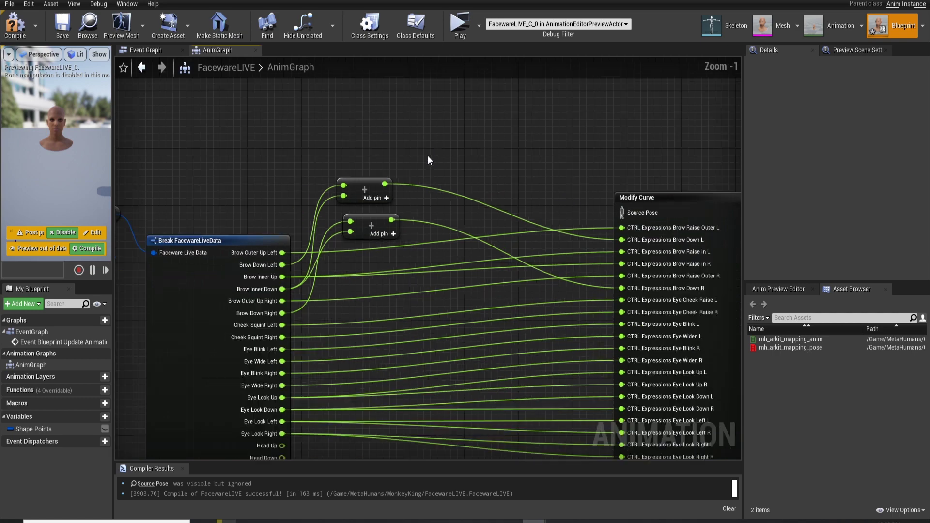
pyautogui.moveTo(427, 156); pyautogui.dragTo(410, 98, button='right')
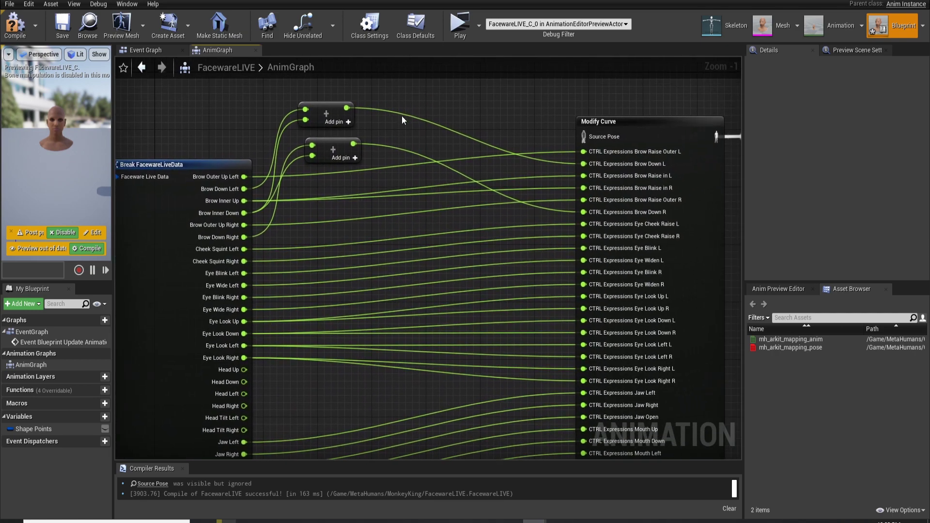
pyautogui.scroll(-1, 306, 236)
pyautogui.scroll(1, 306, 236)
pyautogui.moveTo(306, 236); pyautogui.dragTo(345, 210, button='right')
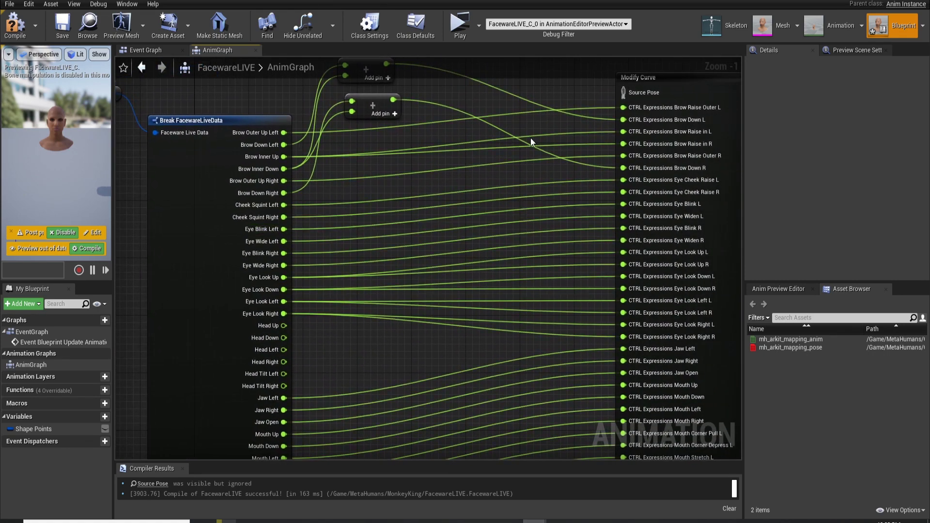
pyautogui.moveTo(380, 344); pyautogui.dragTo(343, 347, button='right')
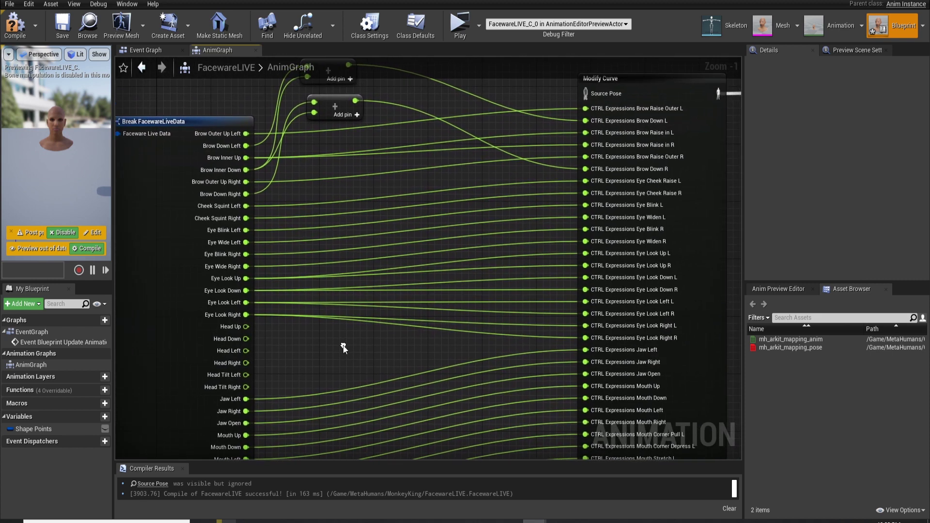
pyautogui.scroll(1, 347, 345)
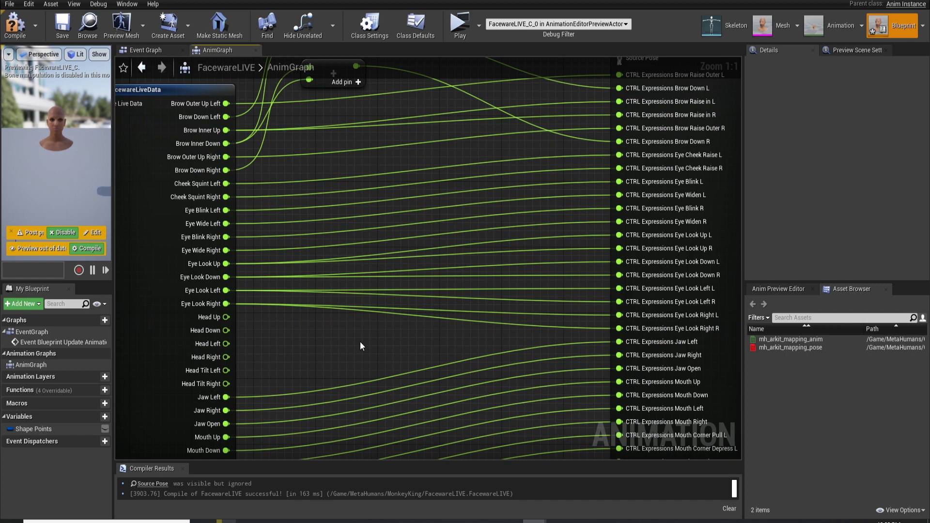
pyautogui.moveTo(359, 341); pyautogui.dragTo(344, 105, button='right')
pyautogui.moveTo(342, 195); pyautogui.dragTo(342, 137, button='right')
pyautogui.moveTo(326, 386); pyautogui.dragTo(325, 342, button='right')
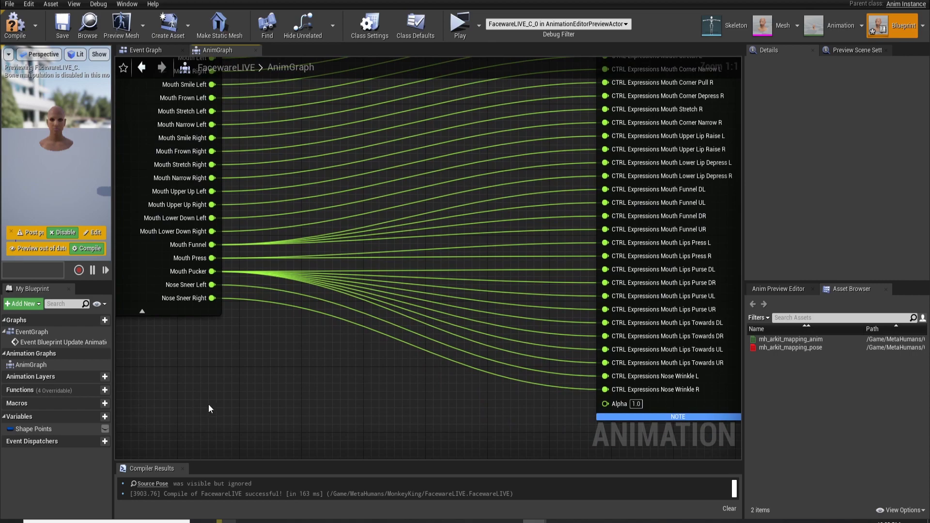
pyautogui.moveTo(234, 354); pyautogui.dragTo(289, 436, button='right')
pyautogui.moveTo(333, 345); pyautogui.dragTo(328, 370, button='right')
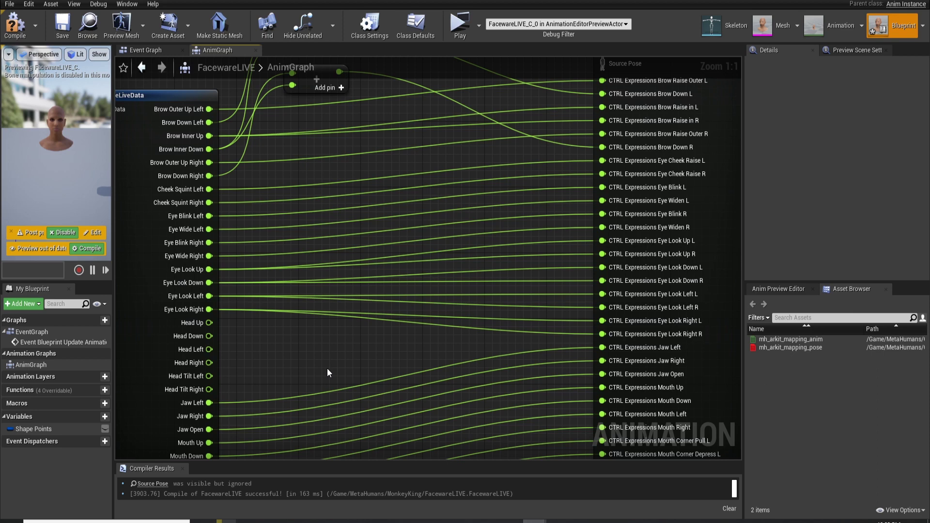
pyautogui.scroll(-2, 277, 320)
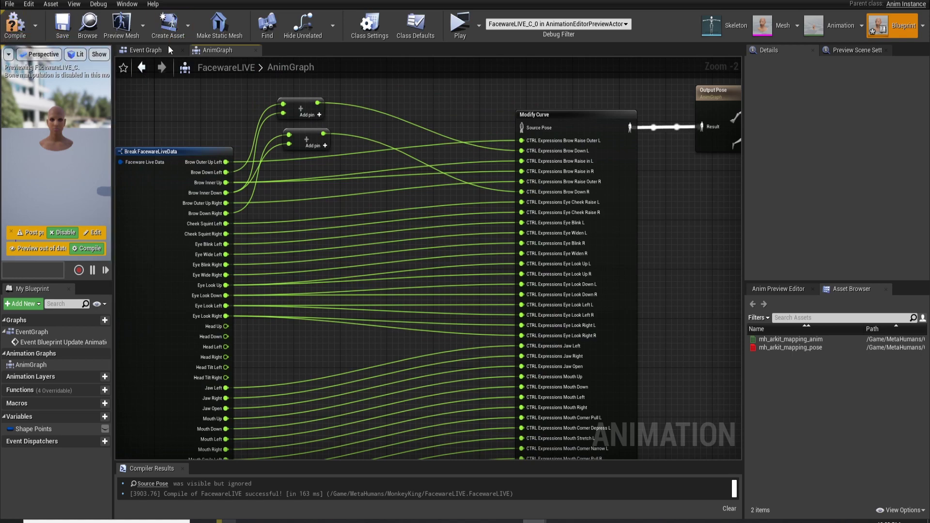
pyautogui.click(145, 50)
pyautogui.scroll(-2, 269, 158)
pyautogui.scroll(2, 233, 121)
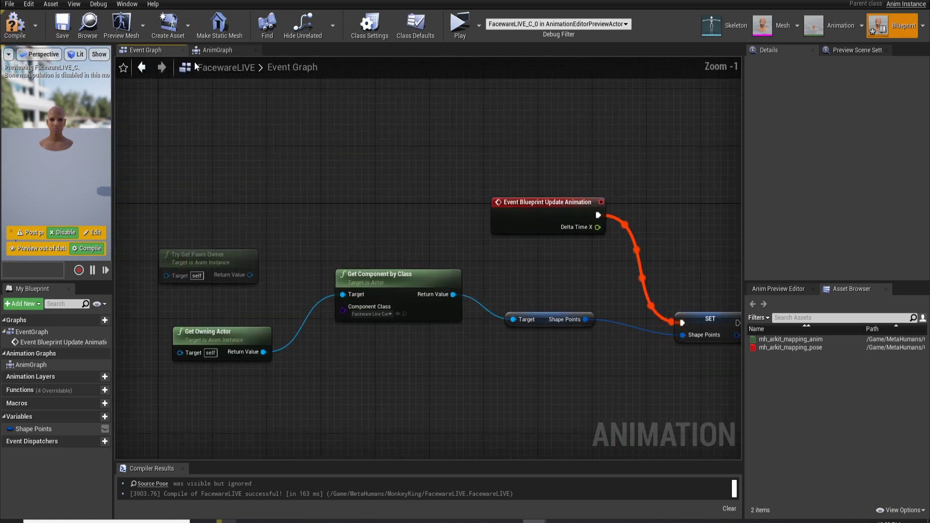
# Step: Return to the AnimGraph and compile the FacewareLIVE Animation Blueprint
pyautogui.click(217, 50)
pyautogui.moveTo(371, 208); pyautogui.dragTo(463, 280, button='right')
pyautogui.click(15, 24)
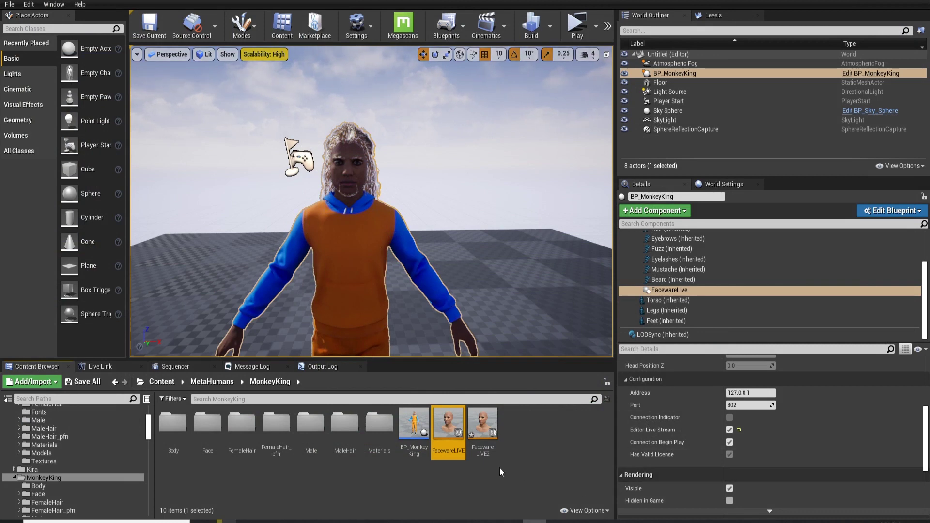
# Step: Open the BP_MonkeyKing blueprint and set the Face component's Anim Class to FacewareLIVE
pyautogui.doubleClick(413, 428)
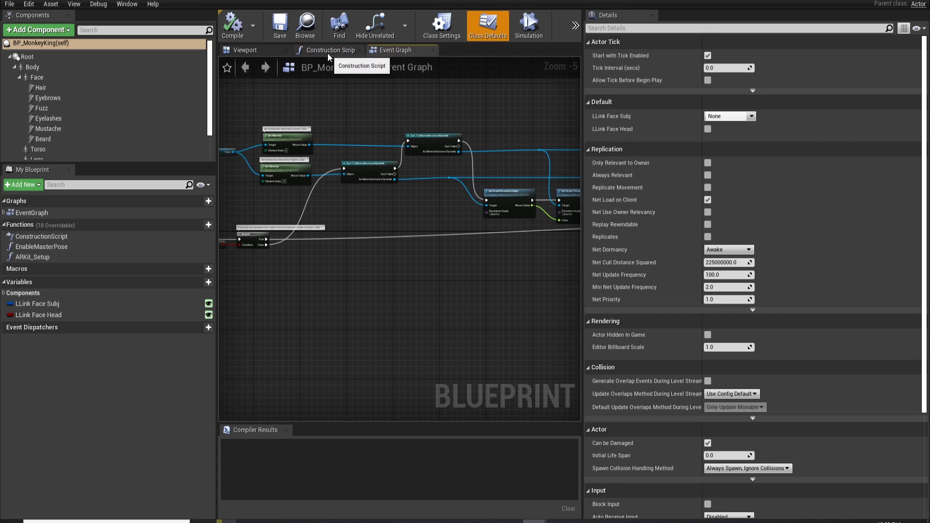
pyautogui.click(78, 78)
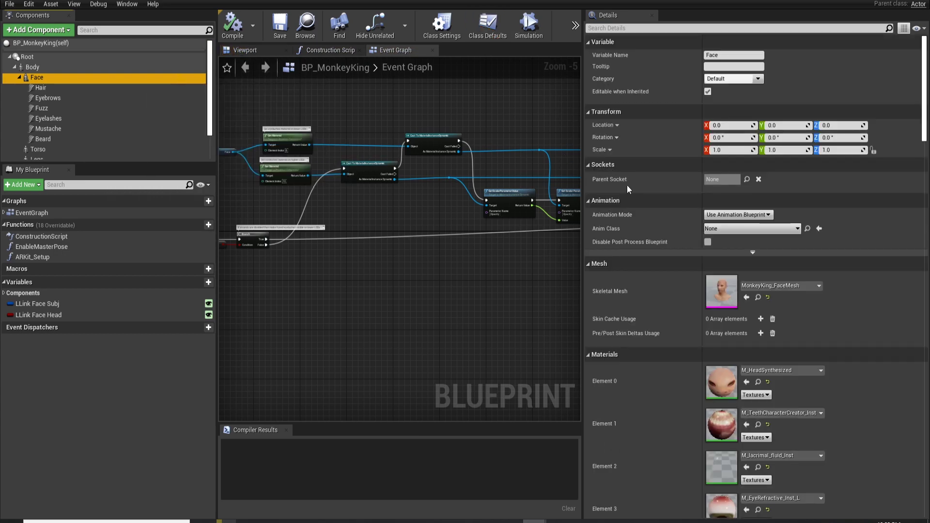
pyautogui.click(733, 231)
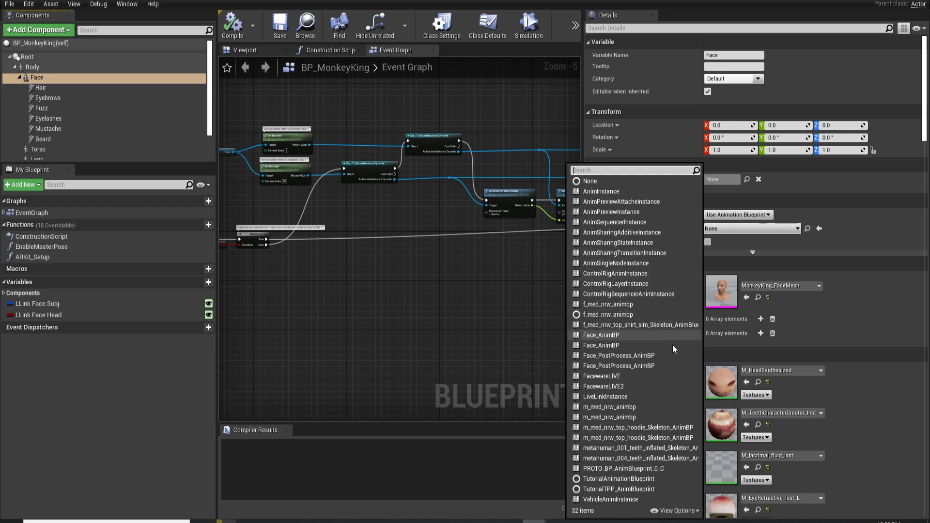
pyautogui.click(657, 376)
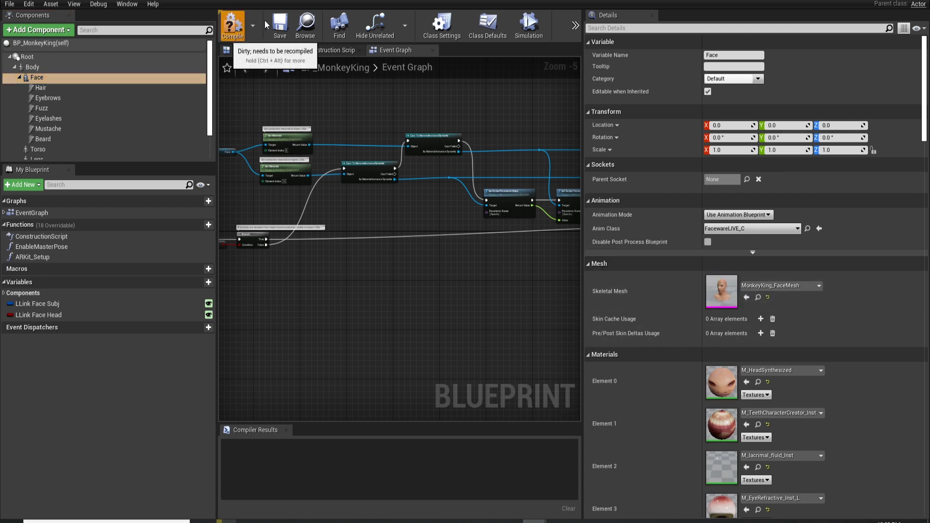
# Step: Compile and save the BP_MonkeyKing blueprint, and close its editor
pyautogui.click(232, 24)
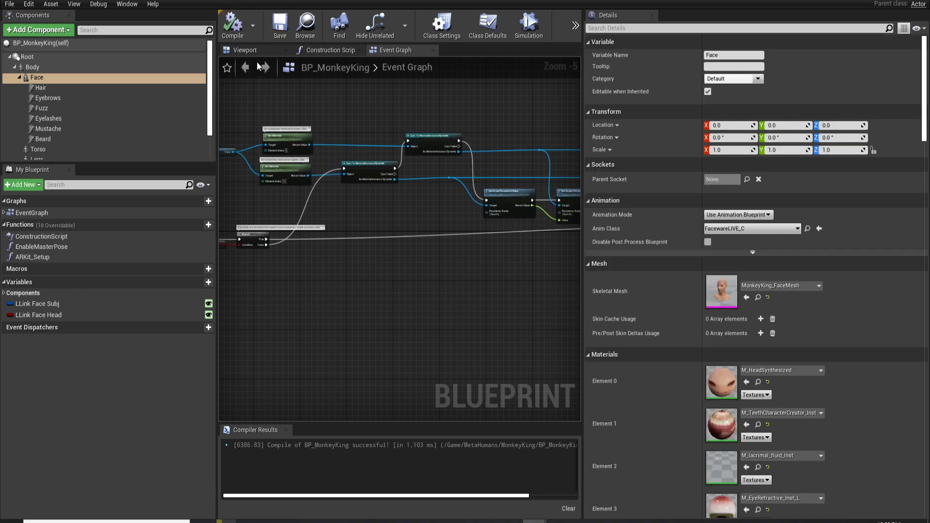
pyautogui.click(279, 24)
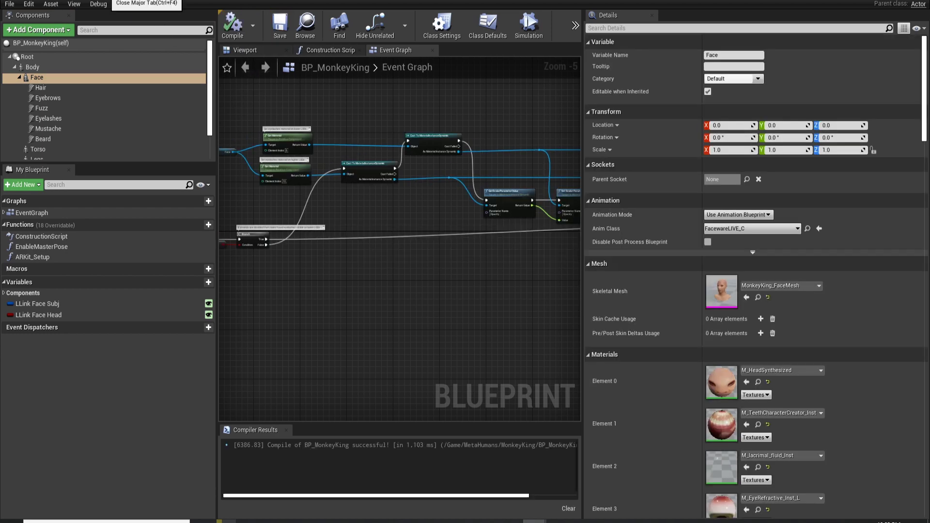
pyautogui.click(110, 2)
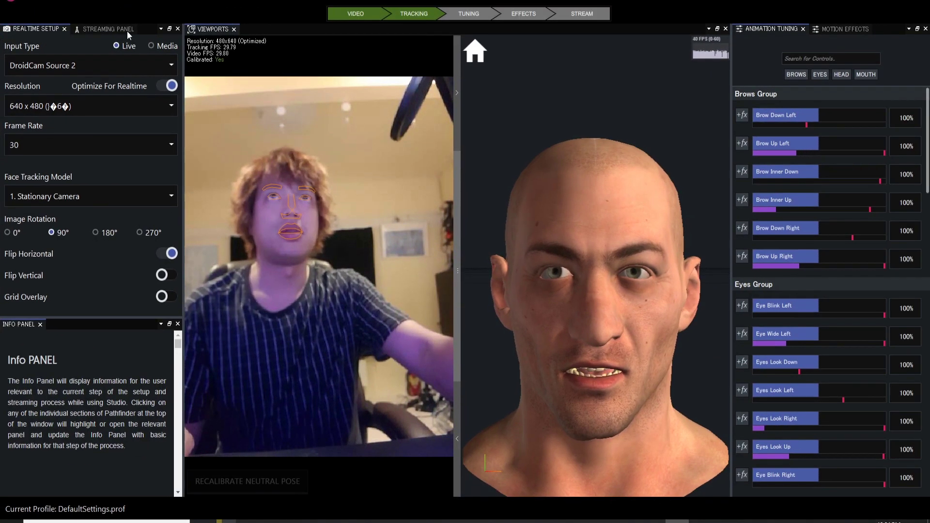
# Step: Turn on Stream to Client in Faceware Studio and view the MonkeyKing character's face in Unreal's level viewport
pyautogui.click(157, 17)
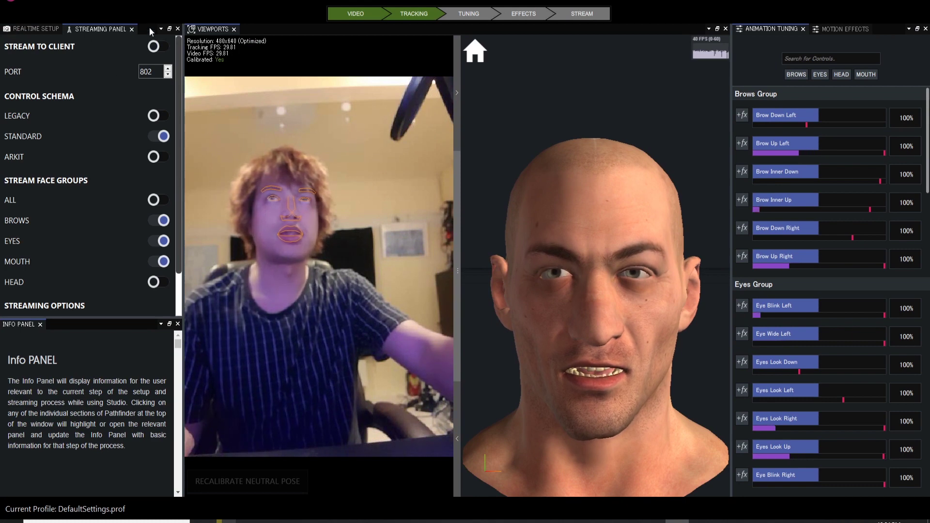
pyautogui.click(155, 49)
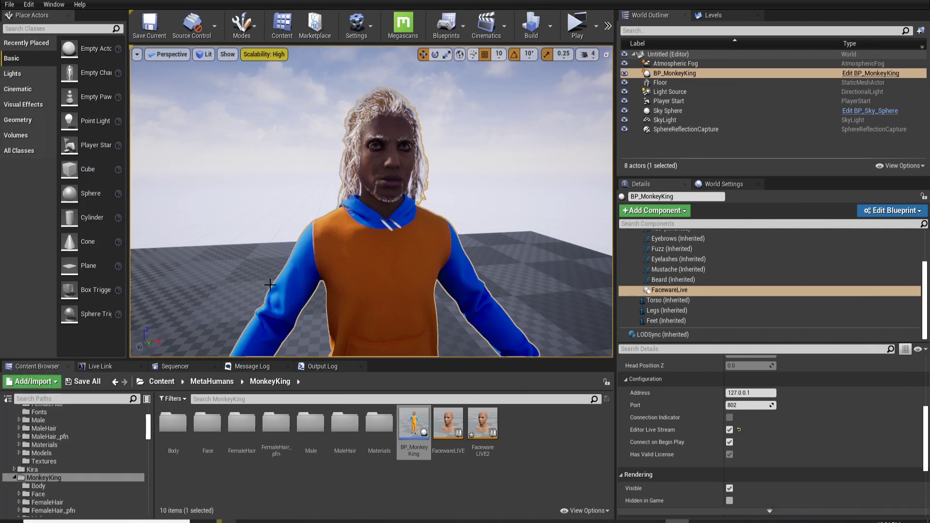
pyautogui.moveTo(373, 210); pyautogui.dragTo(374, 209, button='right')
pyautogui.moveTo(427, 265); pyautogui.dragTo(427, 264, button='right')
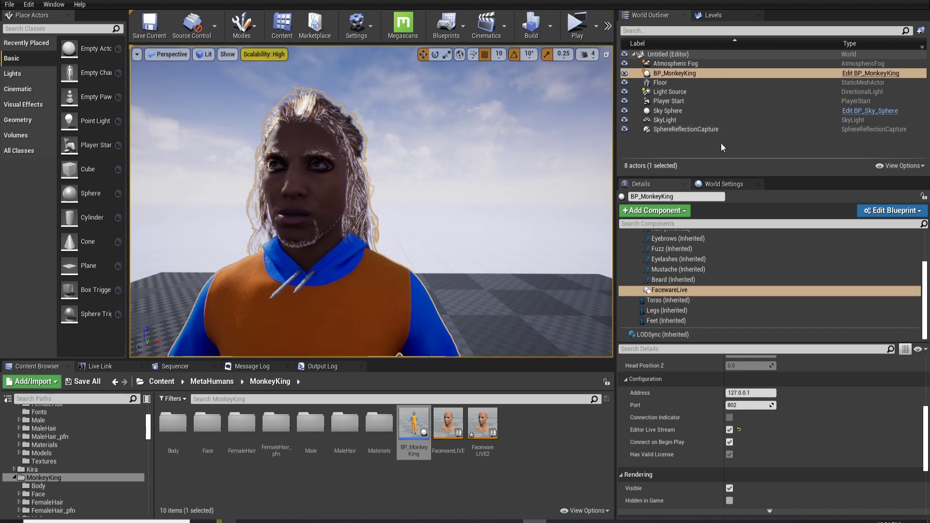
# Step: Play the level in a new window and move the Faceware Studio window beside it to compare the facial motion
pyautogui.click(572, 27)
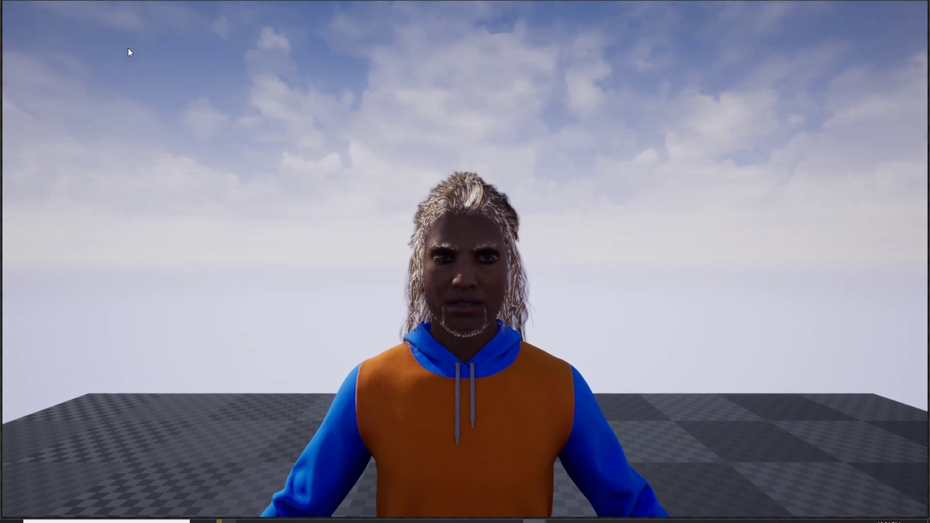
pyautogui.moveTo(0, 7); pyautogui.dragTo(107, 2)
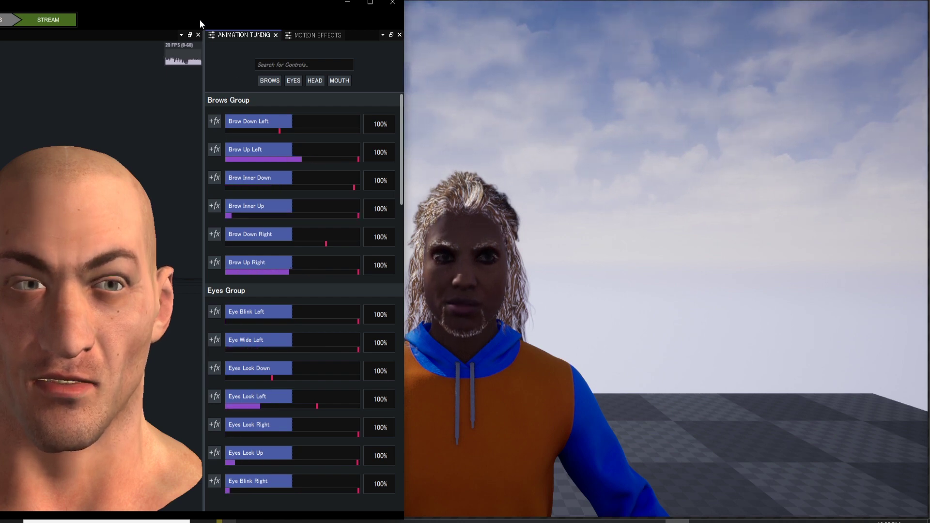
pyautogui.moveTo(179, 1)
pyautogui.mouseDown()
pyautogui.moveTo(155, 4)
pyautogui.moveTo(192, 1)
pyautogui.mouseUp()
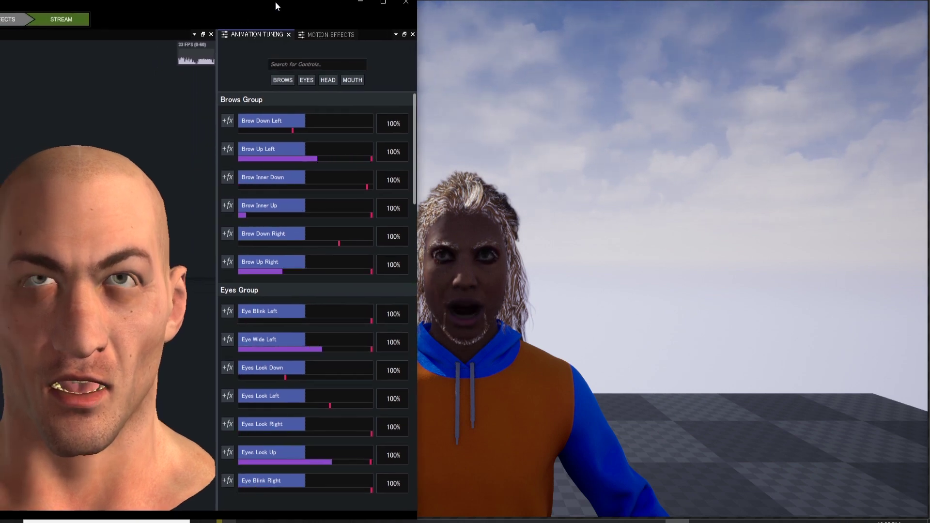
pyautogui.moveTo(307, 4); pyautogui.dragTo(787, 0)
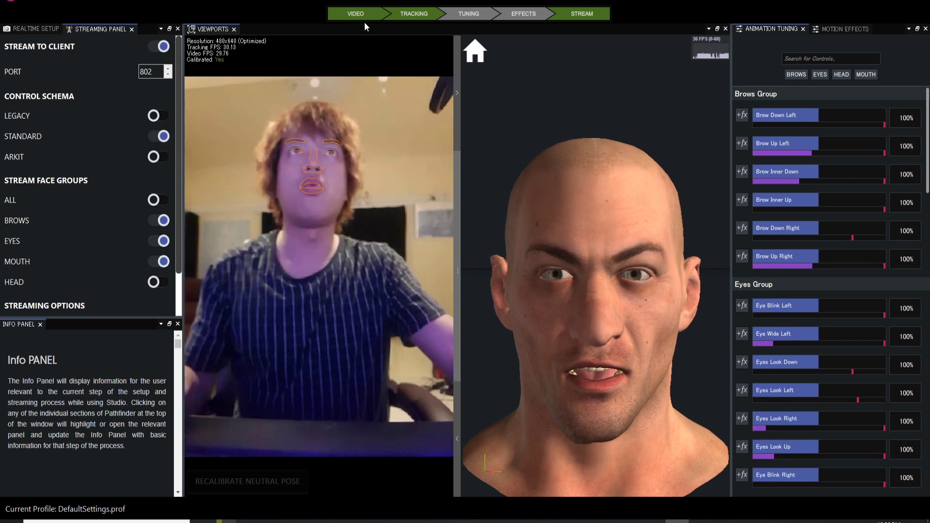
# Step: In Faceware Studio's realtime setup, switch the input type to Media, return it to Live, and choose DroidCam Source 2 as the camera
pyautogui.click(35, 28)
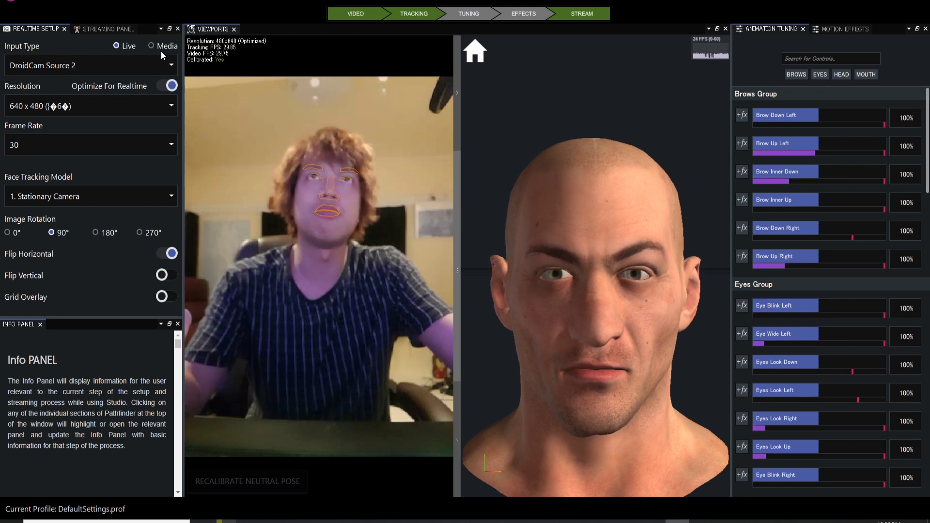
pyautogui.click(152, 45)
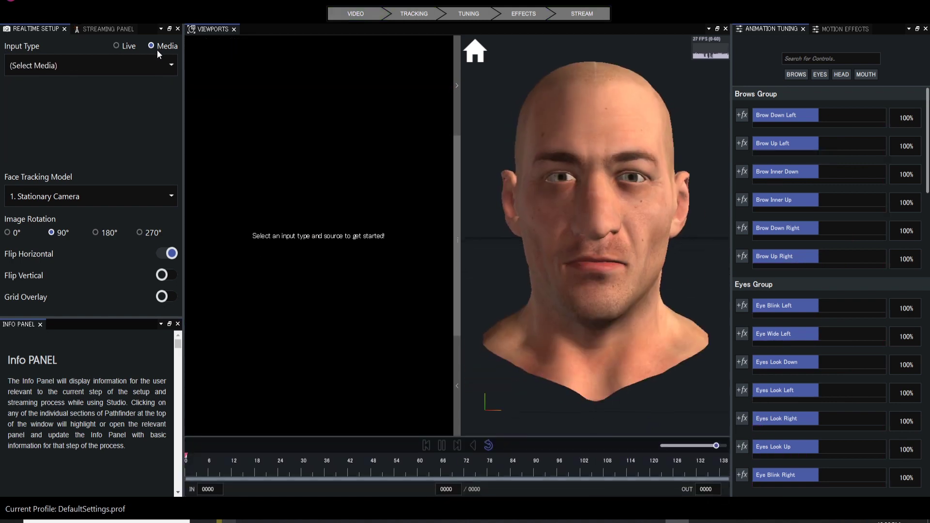
pyautogui.click(127, 46)
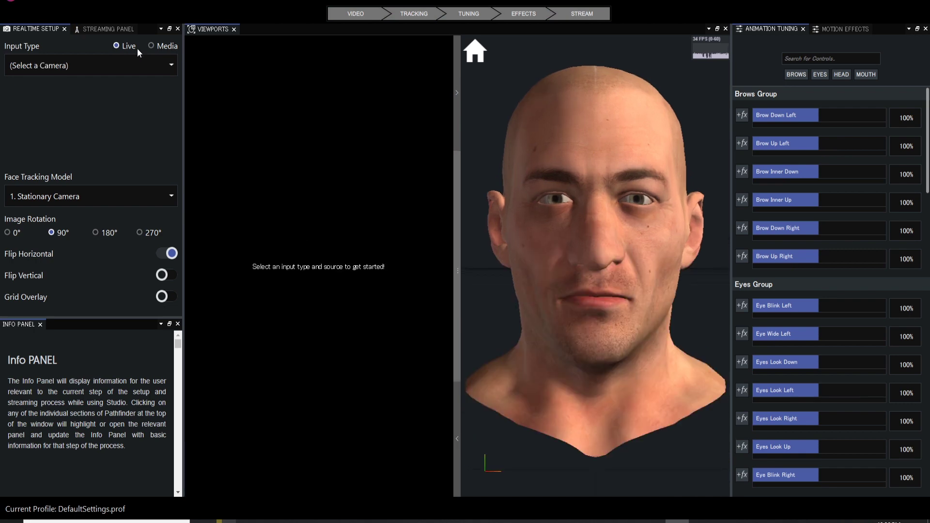
pyautogui.click(120, 71)
pyautogui.click(122, 71)
pyautogui.click(121, 71)
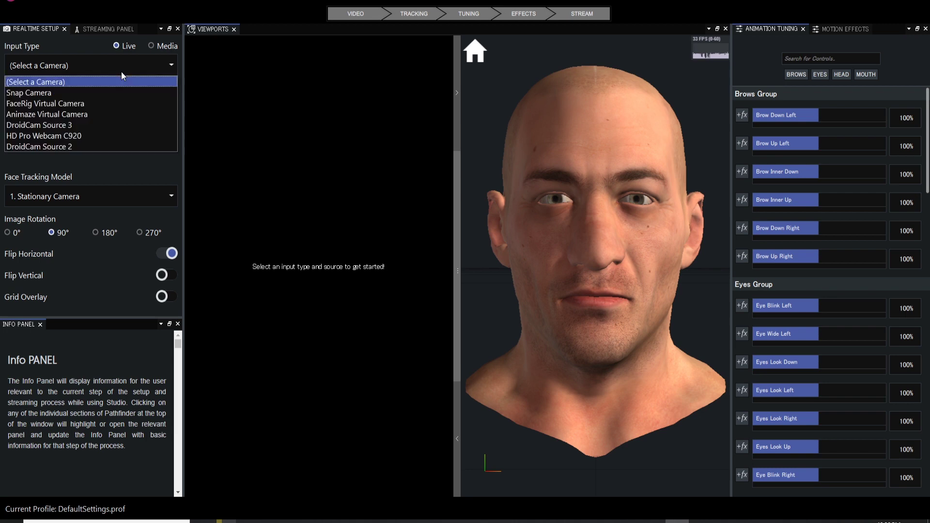
pyautogui.click(114, 146)
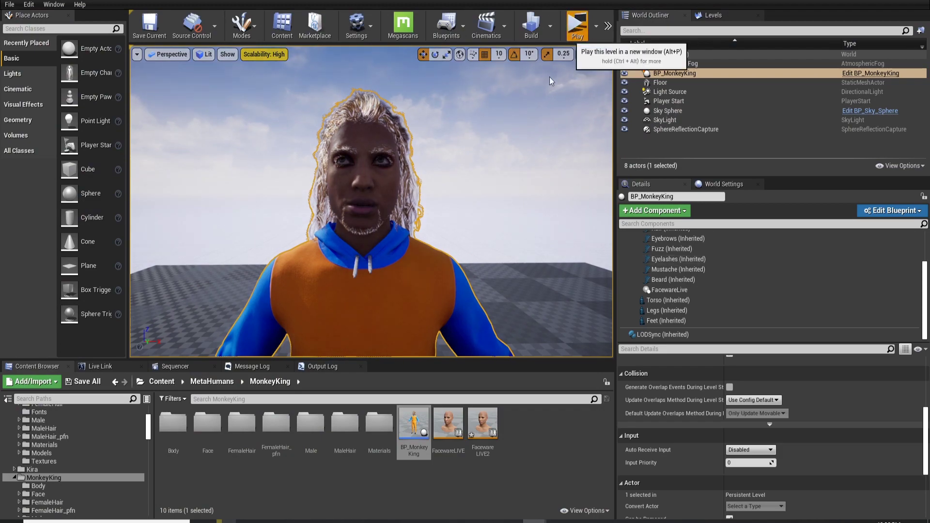
# Step: Play the Unreal level in a new window to check the live facial animation, and stop the session
pyautogui.click(576, 27)
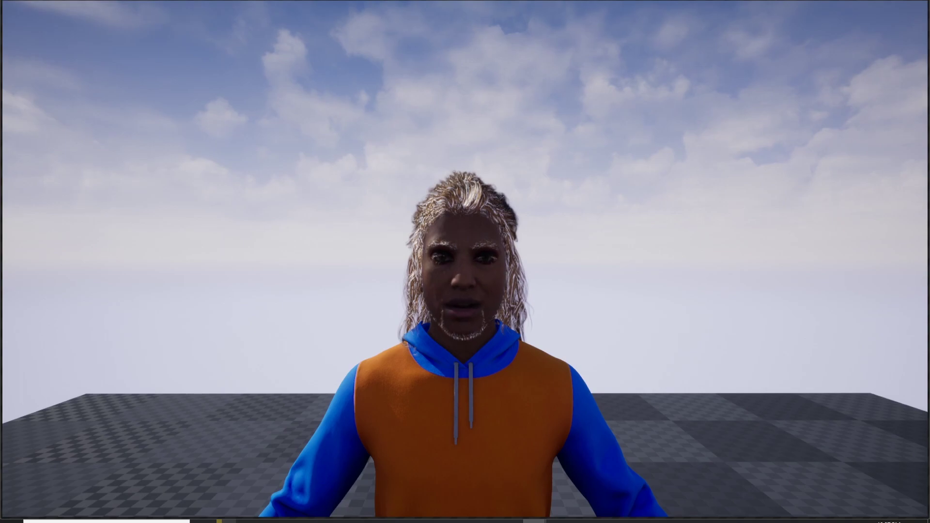
pyautogui.press('Escape')
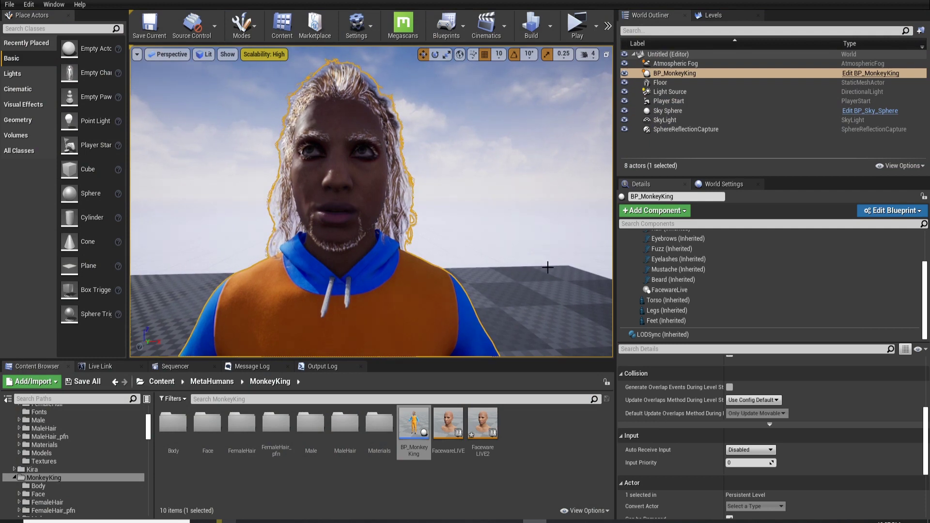
# Step: Add a Live Link Skeletal Animation component to the BP_MonkeyKing actor in the level and view the character's head and torso
pyautogui.click(671, 212)
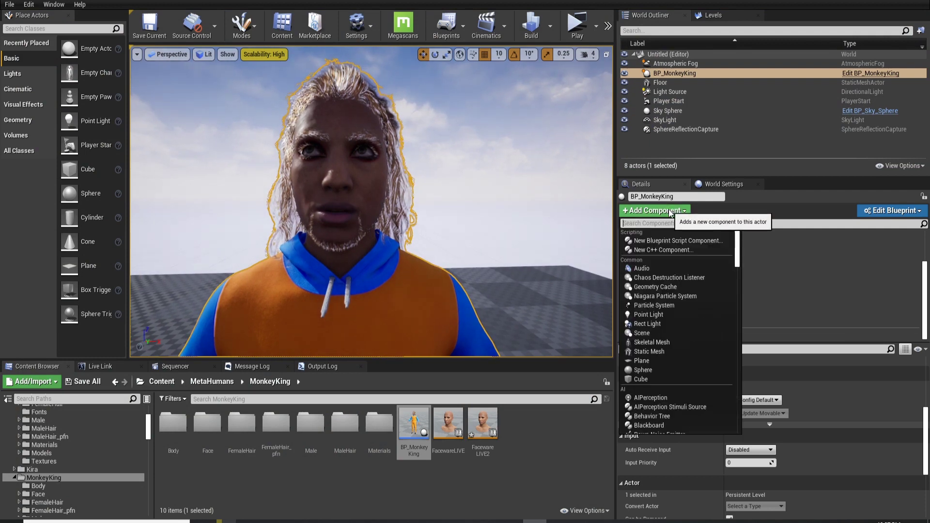
pyautogui.write('live')
pyautogui.press('Down')
pyautogui.press('Down')
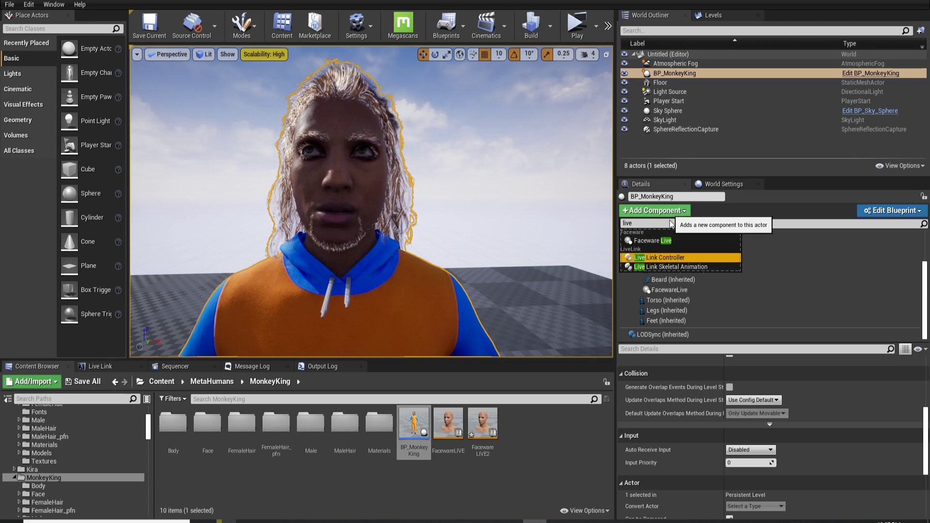
pyautogui.click(669, 271)
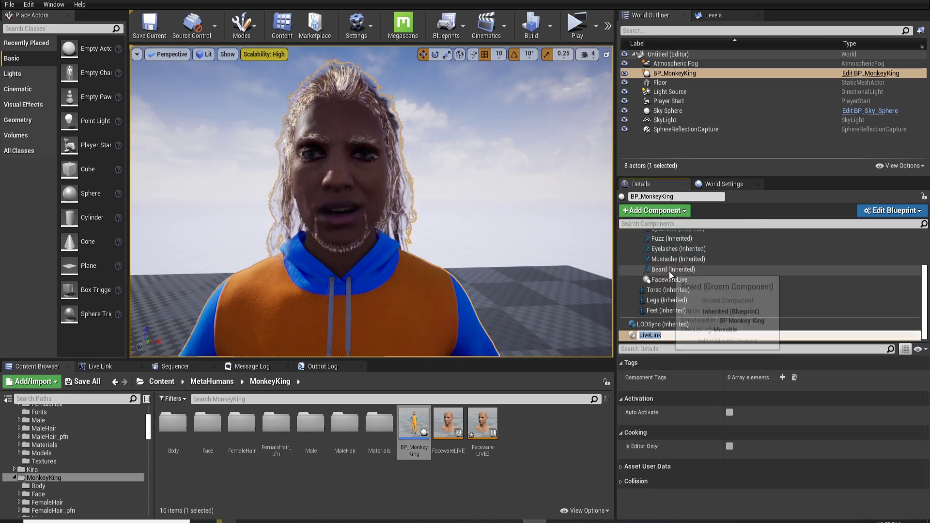
pyautogui.click(718, 294)
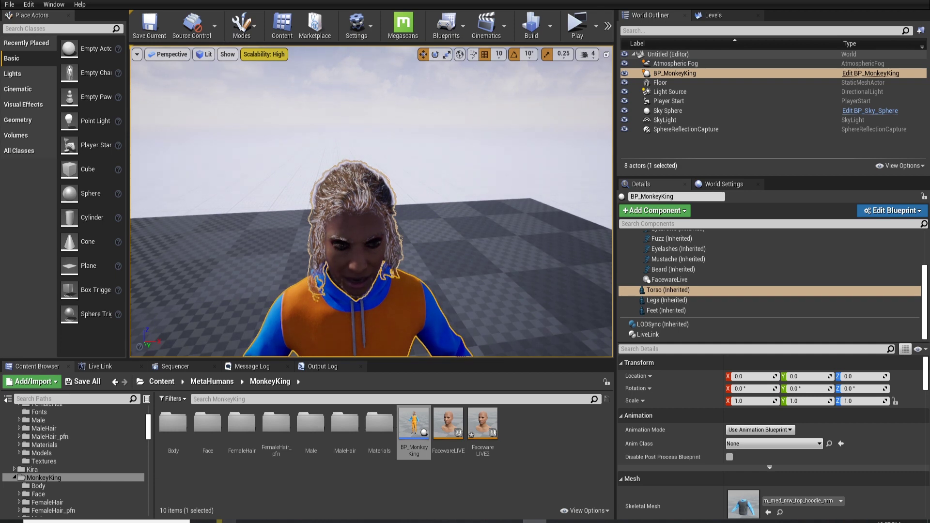
pyautogui.moveTo(371, 201)
pyautogui.mouseDown(button='right')
pyautogui.moveTo(370, 220)
pyautogui.moveTo(361, 194)
pyautogui.mouseUp(button='right')
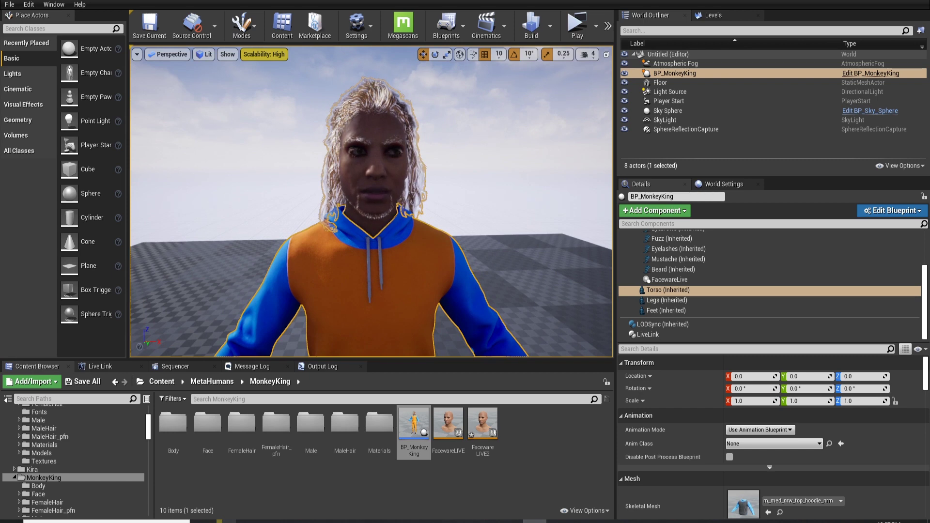